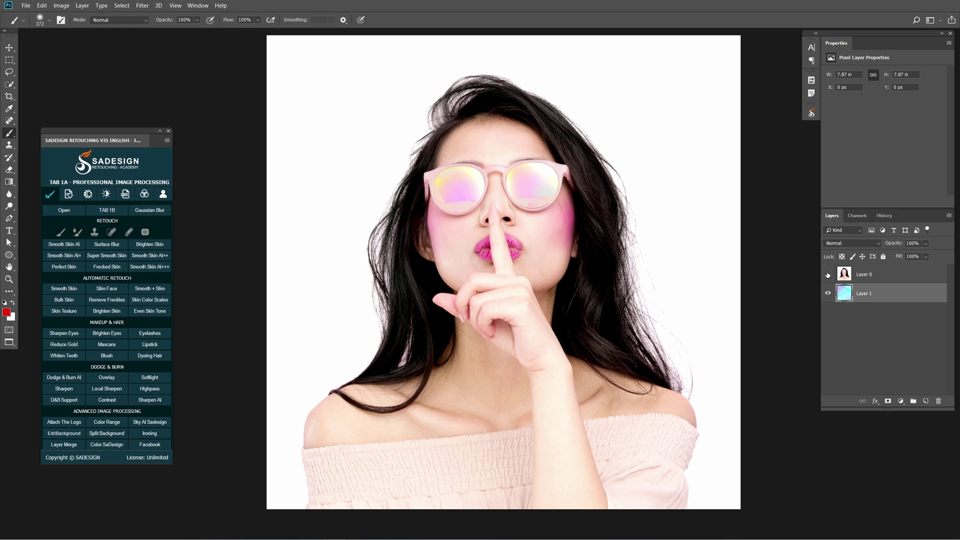
# Step: Toggle Layer 0's visibility to compare the portrait with the background image on Layer 1
pyautogui.click(827, 275)
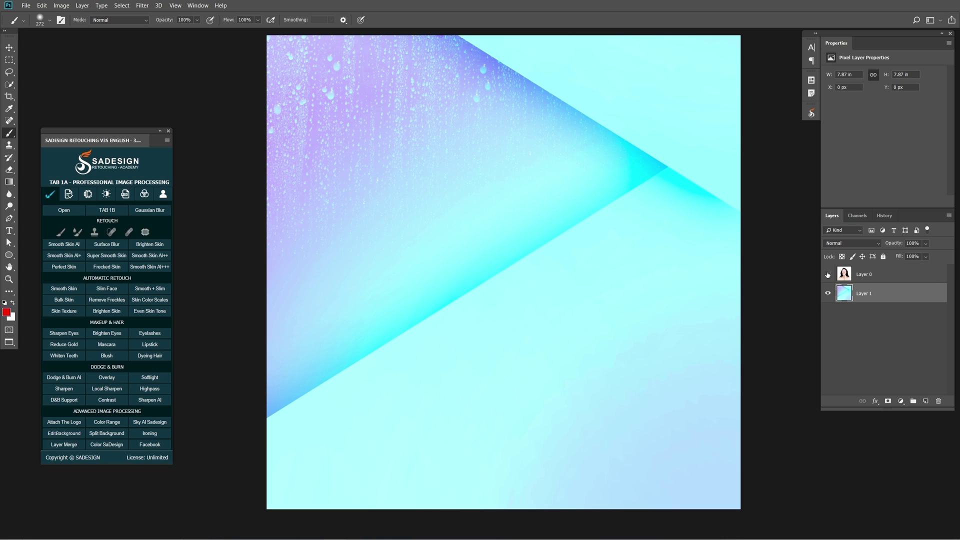
pyautogui.click(827, 275)
pyautogui.click(828, 274)
pyautogui.click(827, 274)
# Step: Select the portrait on Layer 0 and duplicate its Blue channel
pyautogui.click(861, 279)
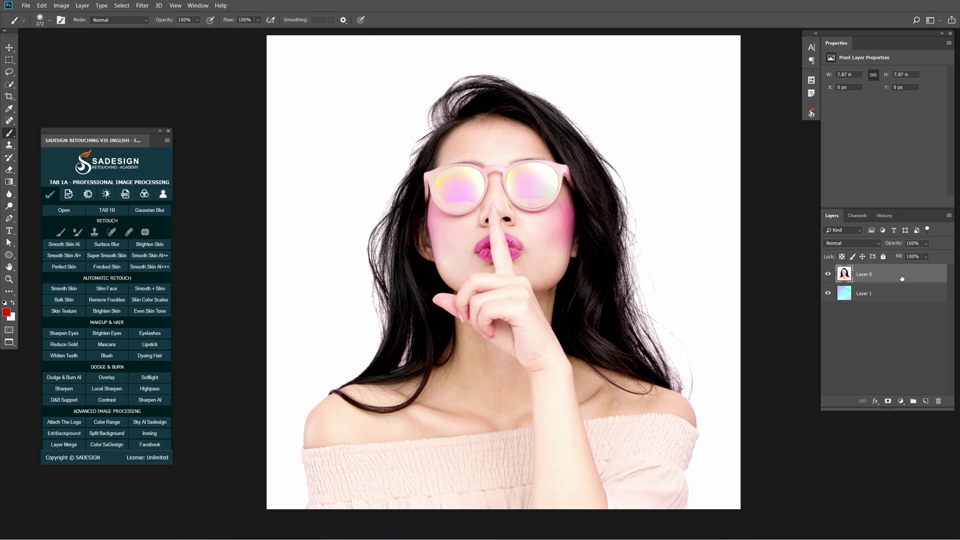
pyautogui.click(195, 5)
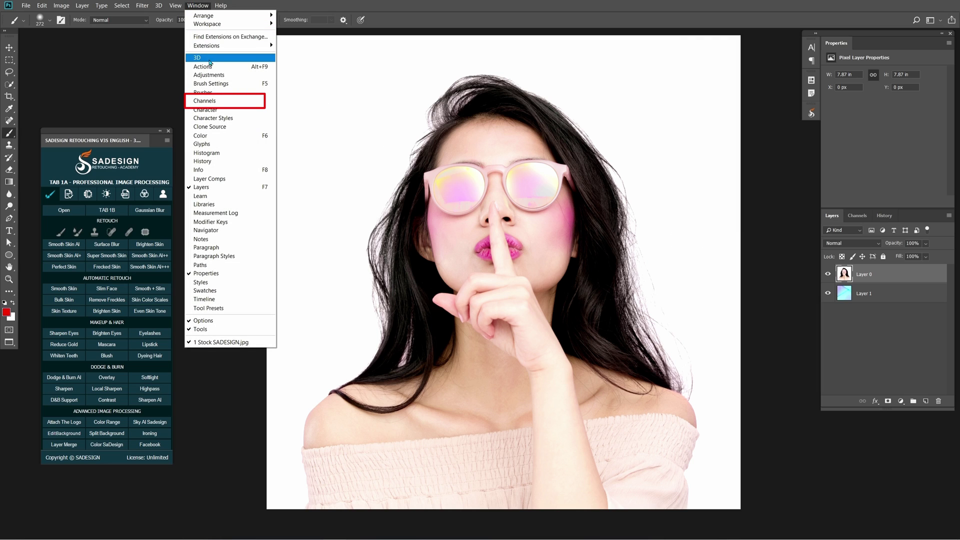
pyautogui.click(259, 103)
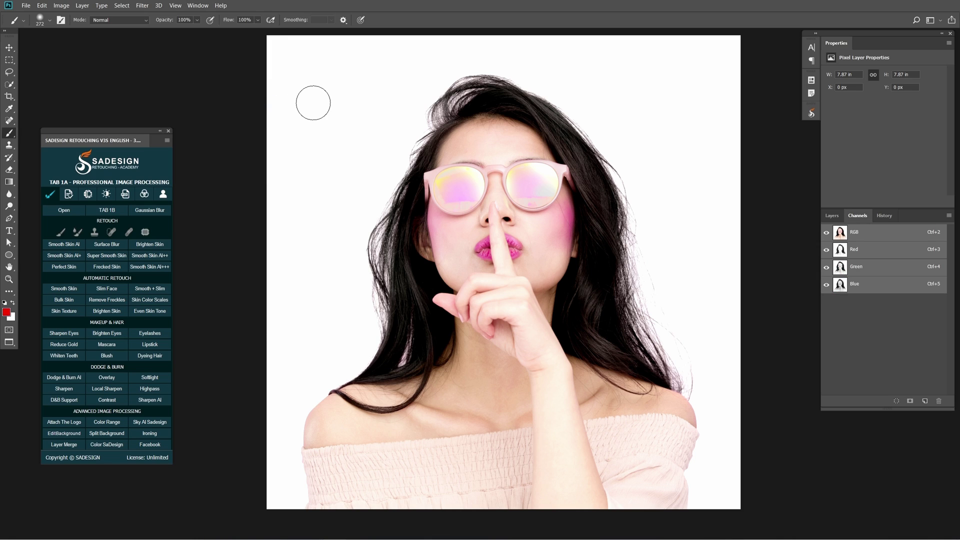
pyautogui.click(868, 289)
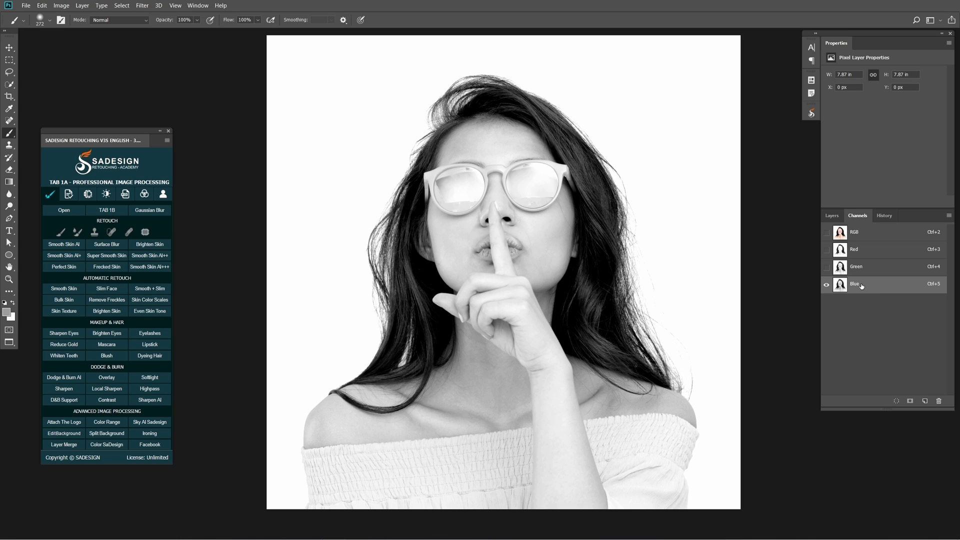
pyautogui.moveTo(866, 285); pyautogui.dragTo(925, 402)
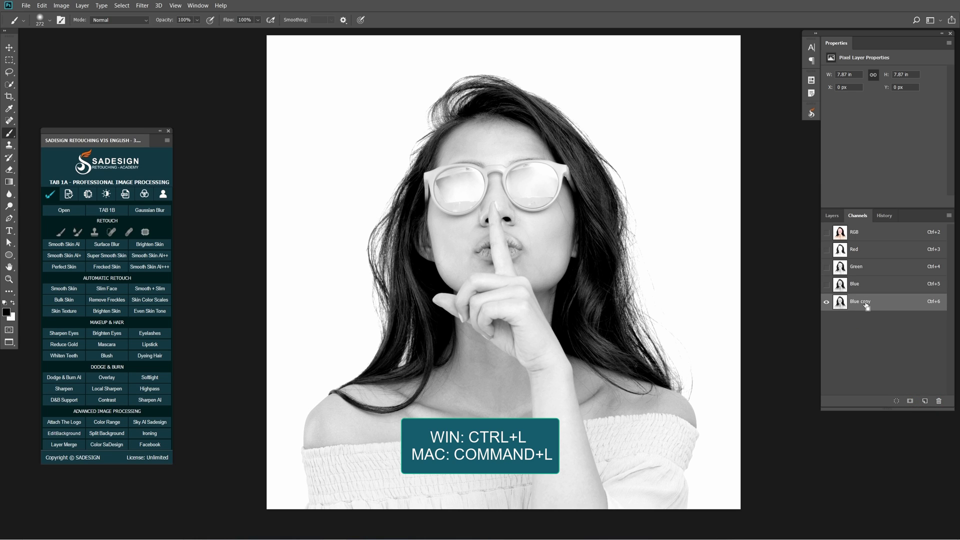
# Step: Apply Levels to the Blue copy channel with input black at 137 and white at 246, comparing before and after
pyautogui.hotkey('ctrl', 'l')
pyautogui.hotkey('ctrl', '+')
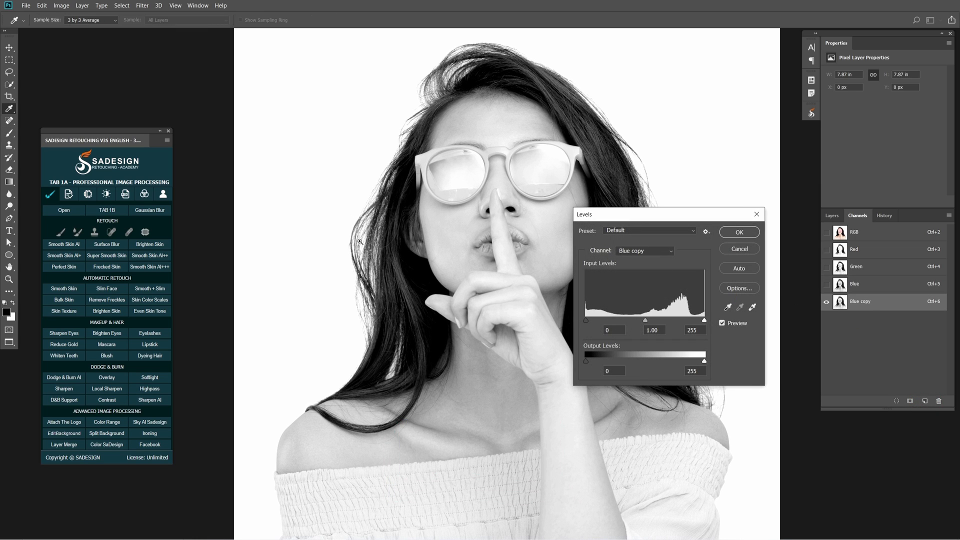
pyautogui.moveTo(359, 241); pyautogui.dragTo(380, 288)
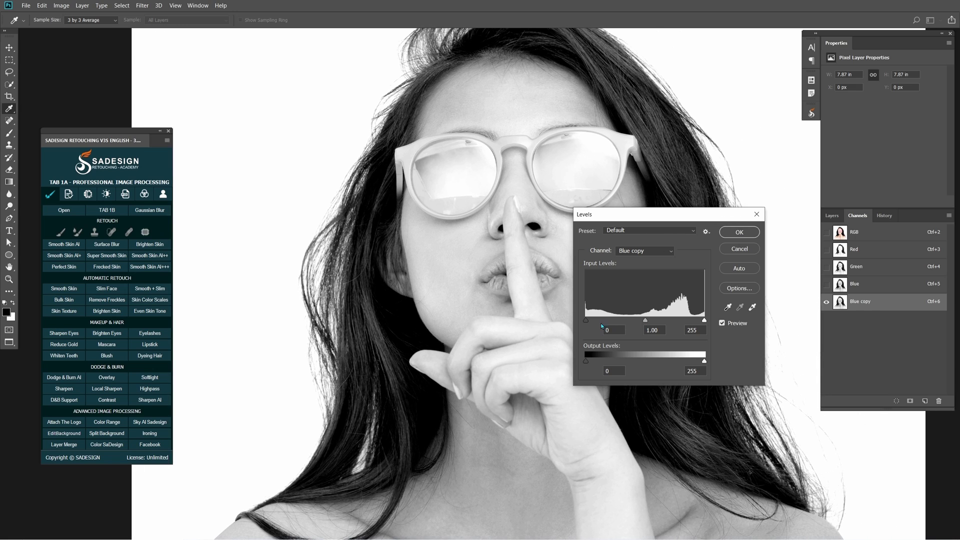
pyautogui.moveTo(586, 319); pyautogui.dragTo(637, 317)
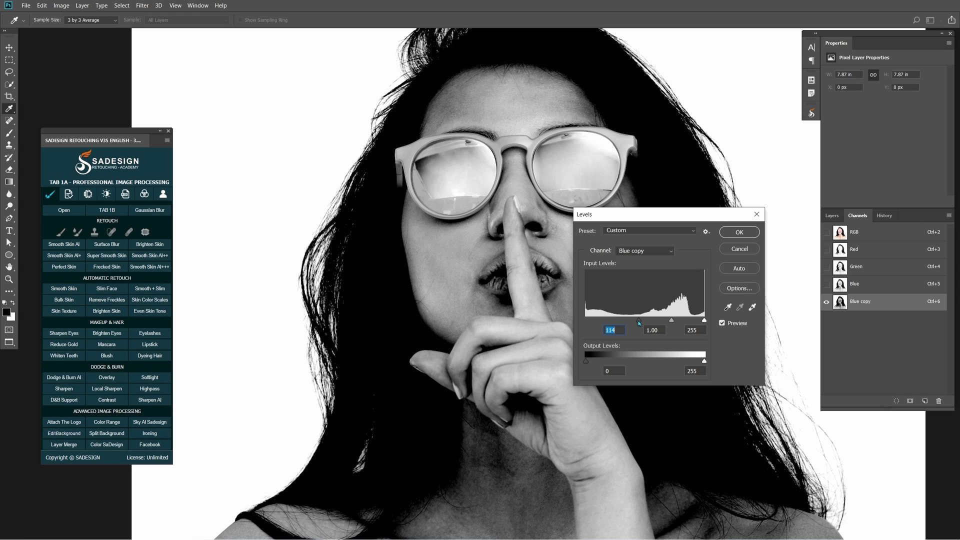
pyautogui.moveTo(640, 323); pyautogui.dragTo(644, 322)
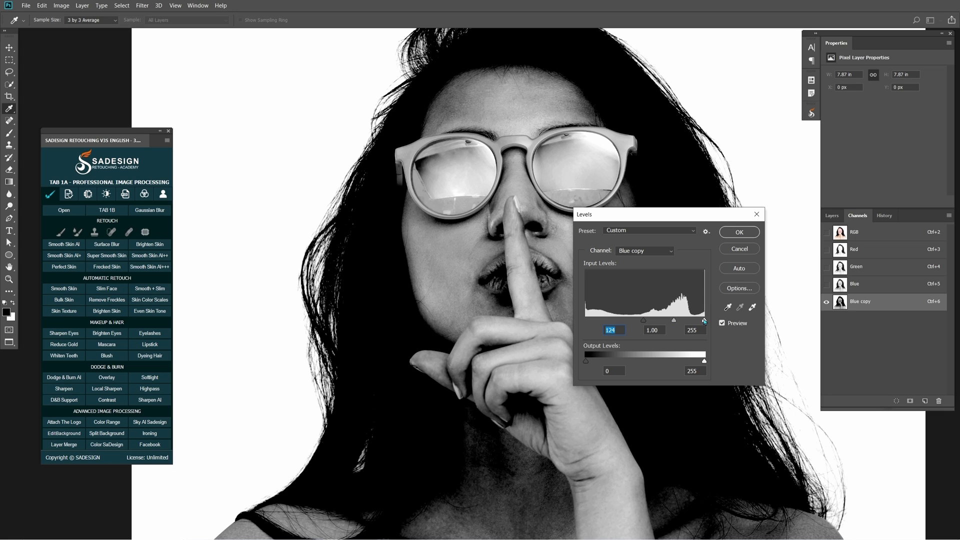
pyautogui.moveTo(702, 323); pyautogui.dragTo(649, 319)
pyautogui.click(722, 323)
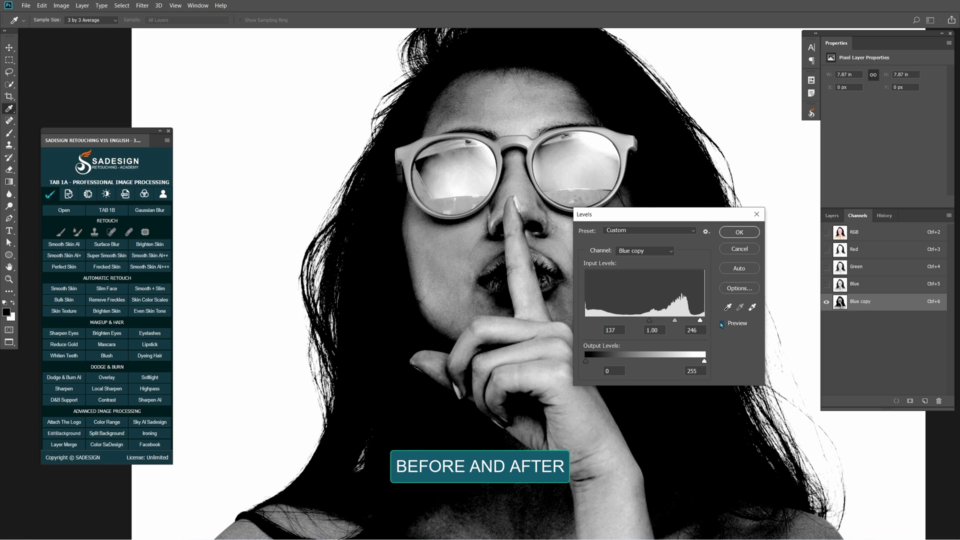
pyautogui.click(721, 323)
pyautogui.click(721, 323)
pyautogui.click(721, 324)
pyautogui.click(739, 232)
# Step: Paint the woman's face, glasses, neck and most of her raised arm black (000000) on Blue copy with a soft brush
pyautogui.press('b')
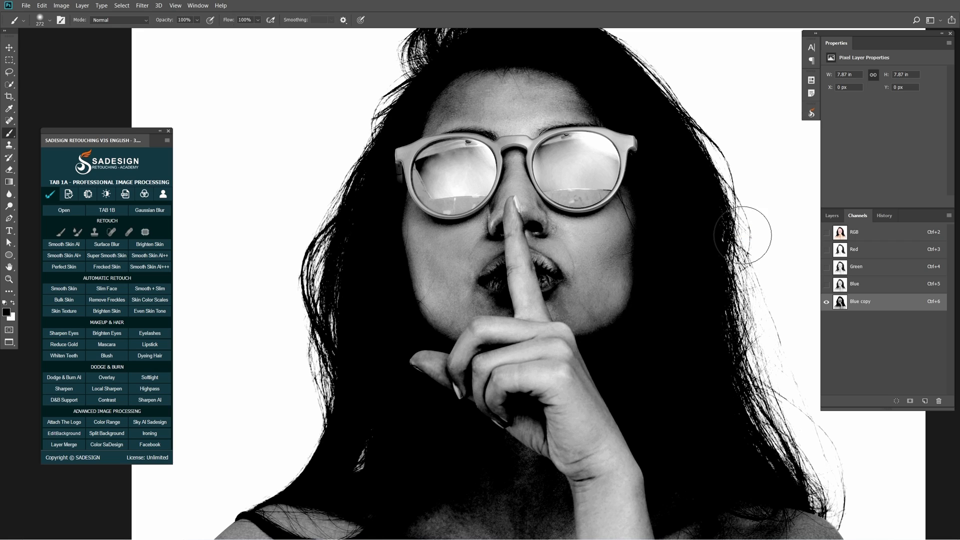
pyautogui.hotkey('ctrl', '0')
pyautogui.rightClick(12, 134)
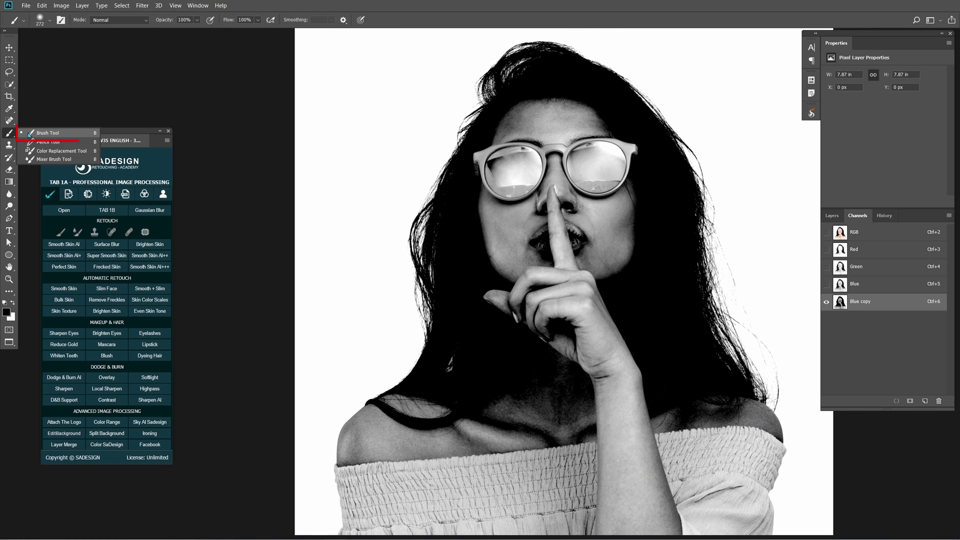
pyautogui.click(33, 134)
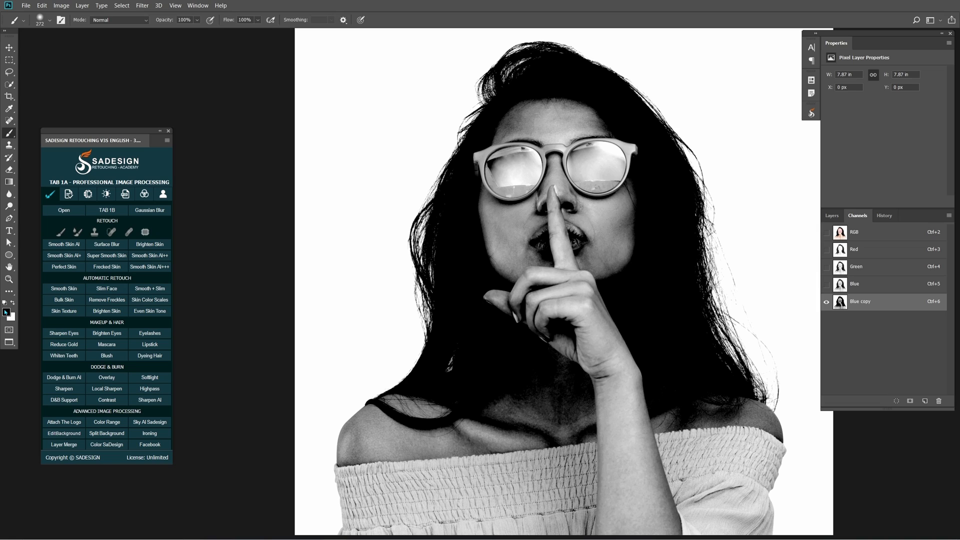
pyautogui.click(7, 311)
pyautogui.moveTo(467, 345); pyautogui.dragTo(417, 384)
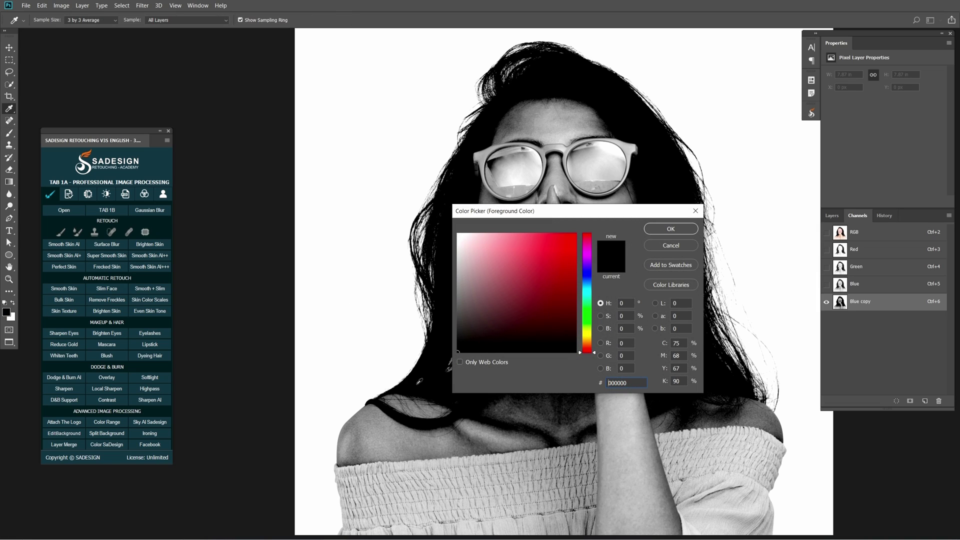
pyautogui.click(678, 229)
pyautogui.moveTo(585, 142)
pyautogui.mouseDown()
pyautogui.moveTo(510, 142)
pyautogui.moveTo(505, 200)
pyautogui.mouseUp()
pyautogui.keyDown('alt'); pyautogui.rightClick(524, 148); pyautogui.keyUp('alt')
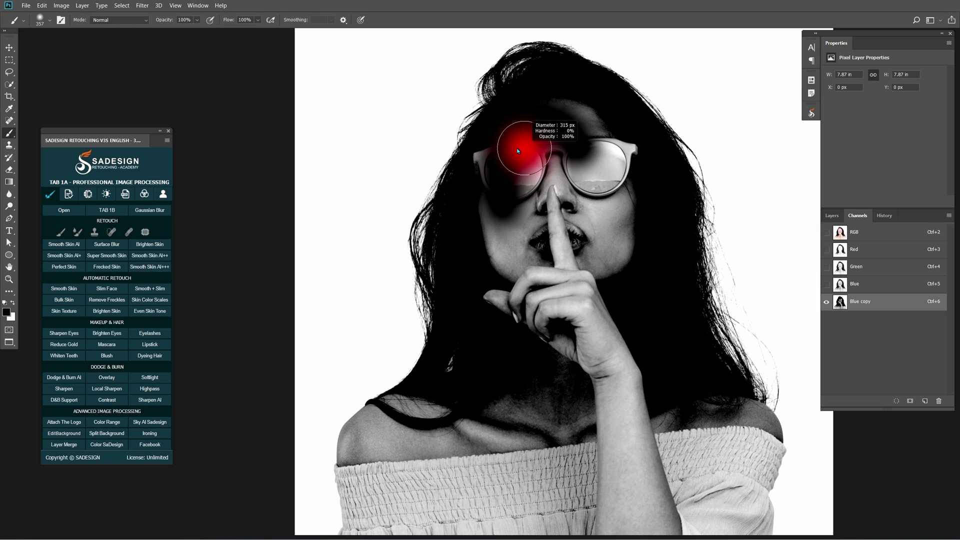
pyautogui.moveTo(518, 151)
pyautogui.mouseDown()
pyautogui.moveTo(491, 154)
pyautogui.moveTo(475, 286)
pyautogui.moveTo(502, 280)
pyautogui.moveTo(544, 189)
pyautogui.moveTo(588, 252)
pyautogui.moveTo(582, 110)
pyautogui.moveTo(616, 126)
pyautogui.moveTo(575, 219)
pyautogui.moveTo(648, 509)
pyautogui.moveTo(594, 539)
pyautogui.moveTo(533, 358)
pyautogui.mouseUp()
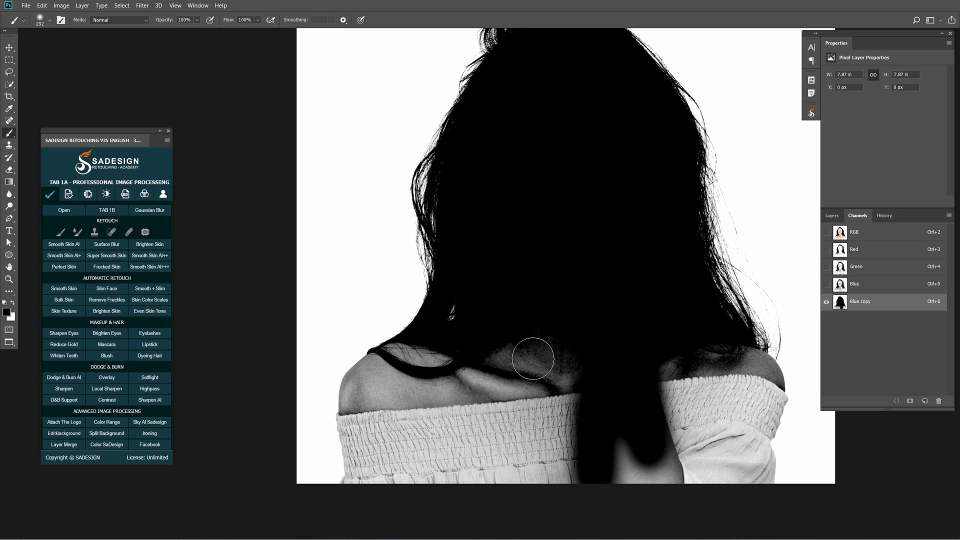
# Step: Trace a Pen path from the hair along the image-left shoulder and down the sleeve edge to the image's lower border
pyautogui.press('p')
pyautogui.scroll(3, 355, 393)
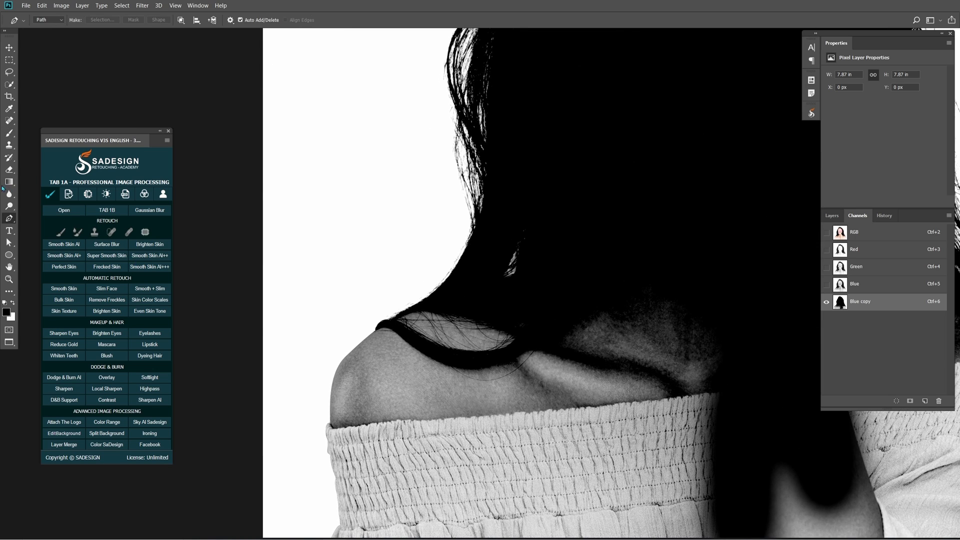
pyautogui.rightClick(12, 223)
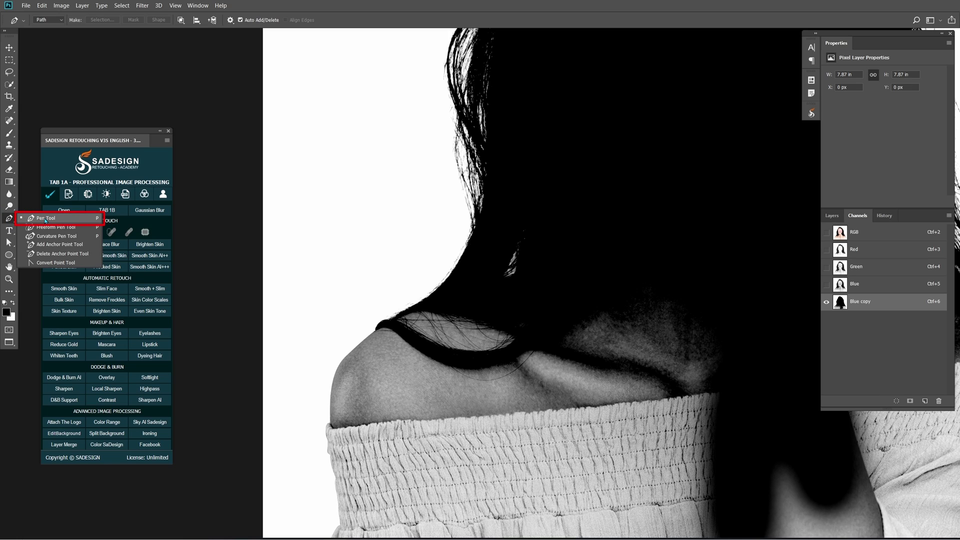
pyautogui.click(45, 220)
pyautogui.moveTo(532, 315)
pyautogui.mouseDown()
pyautogui.moveTo(518, 257)
pyautogui.moveTo(493, 238)
pyautogui.mouseUp()
pyautogui.moveTo(457, 235); pyautogui.dragTo(426, 242)
pyautogui.click(395, 250)
pyautogui.click(364, 270)
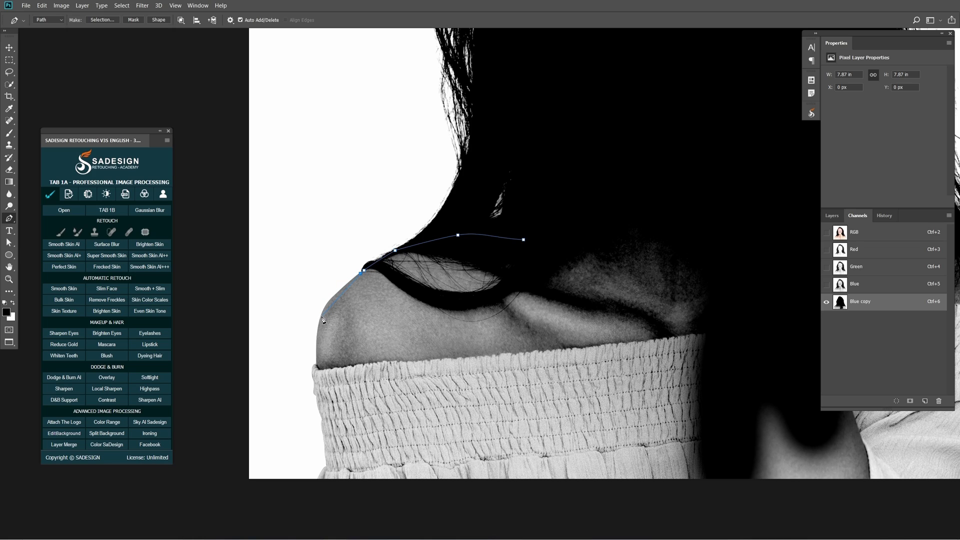
pyautogui.moveTo(321, 317); pyautogui.dragTo(318, 337)
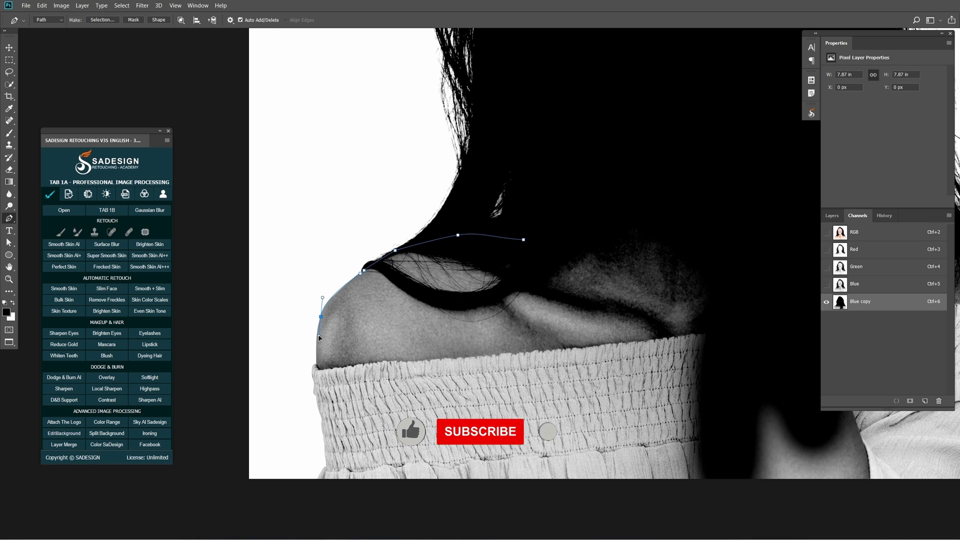
pyautogui.click(315, 361)
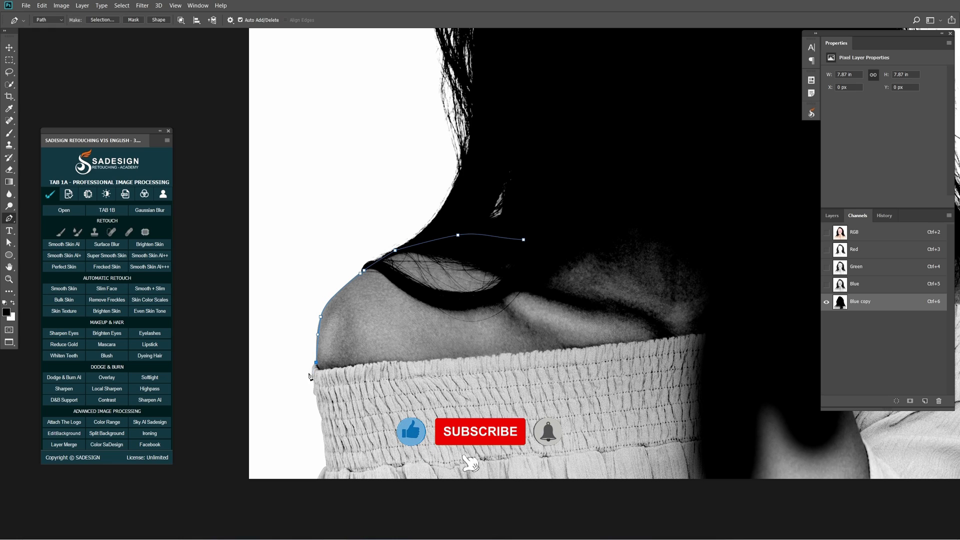
pyautogui.moveTo(318, 402); pyautogui.dragTo(320, 411)
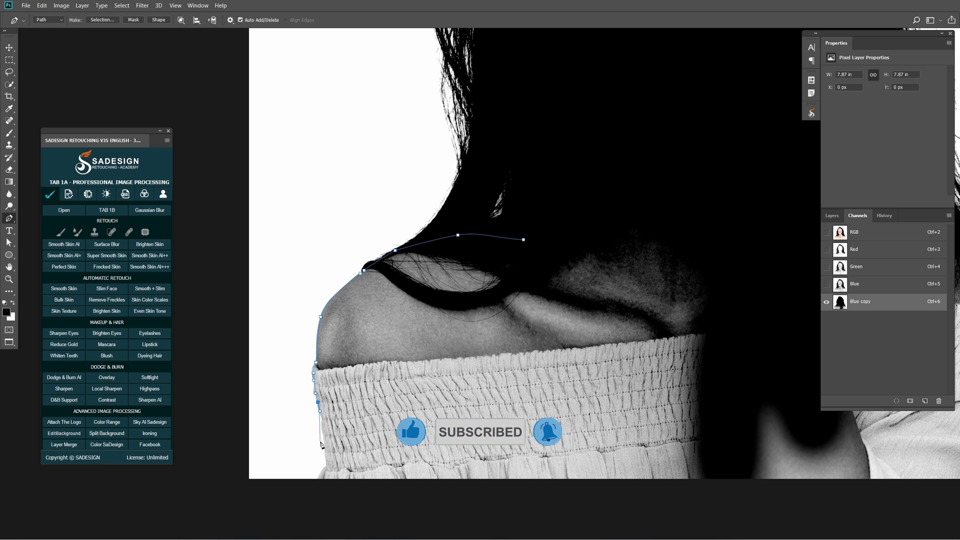
pyautogui.moveTo(328, 465); pyautogui.dragTo(316, 489)
pyautogui.hotkey('ctrl', 'z')
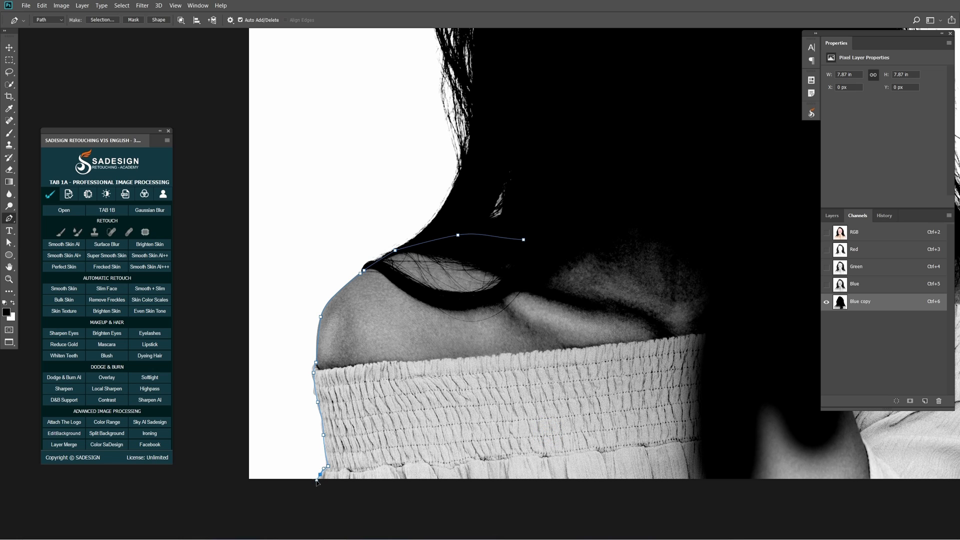
# Step: Extend the path outside the canvas beneath the torso to just below the opposite sleeve
pyautogui.click(316, 494)
pyautogui.click(400, 506)
pyautogui.scroll(-3, 515, 490)
pyautogui.moveTo(553, 487); pyautogui.dragTo(364, 443)
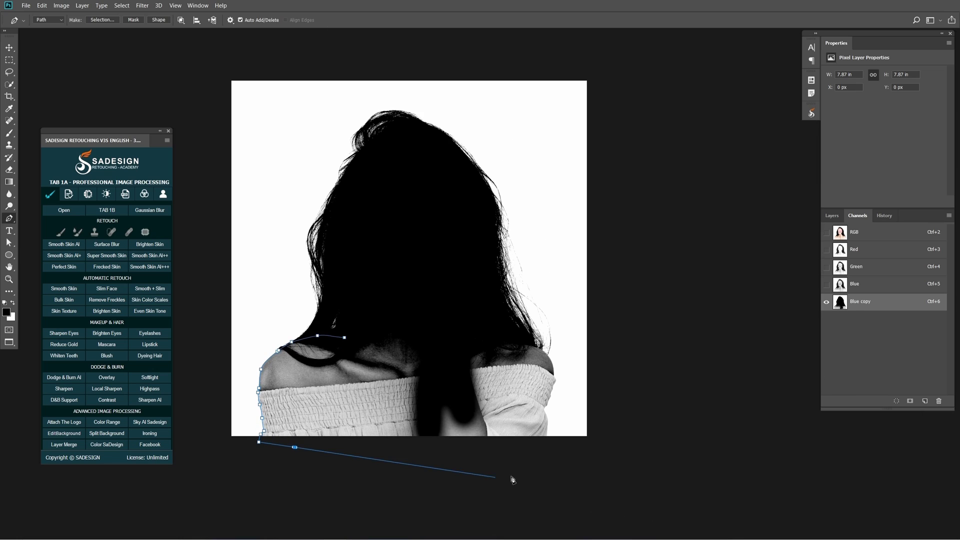
pyautogui.moveTo(532, 465); pyautogui.dragTo(543, 457)
pyautogui.moveTo(562, 428); pyautogui.dragTo(593, 463)
pyautogui.moveTo(509, 467); pyautogui.dragTo(516, 456)
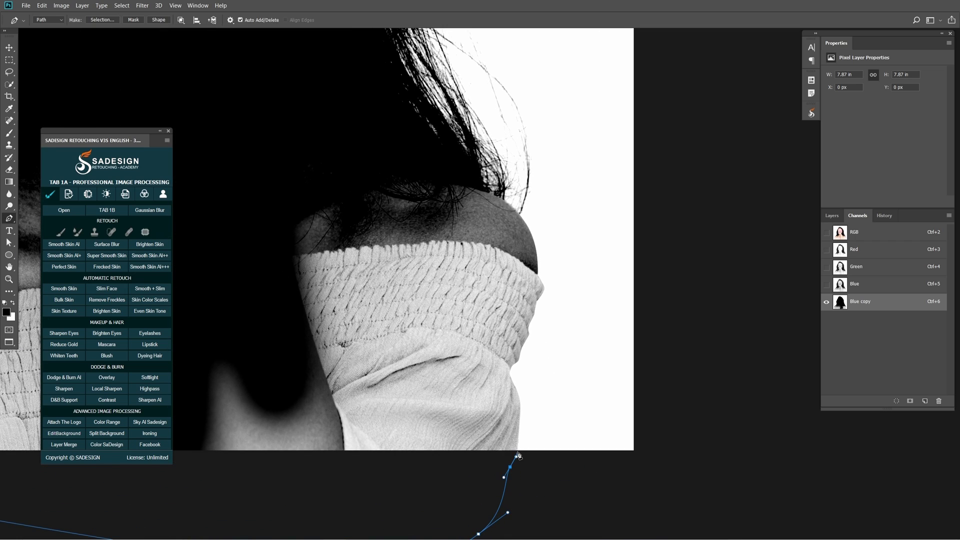
# Step: Continue the path up the image-right sleeve and shoulder and back across the hair, and convert it into a selection
pyautogui.click(516, 451)
pyautogui.moveTo(519, 400); pyautogui.dragTo(527, 336)
pyautogui.moveTo(530, 229); pyautogui.dragTo(525, 225)
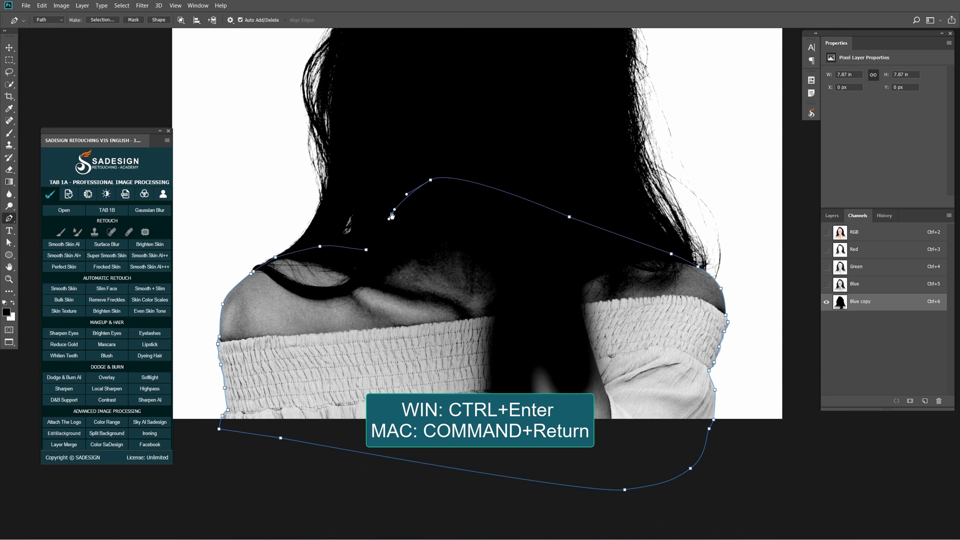
pyautogui.moveTo(392, 216); pyautogui.dragTo(391, 221)
pyautogui.hotkey('ctrl', 'Return')
# Step: Paint the selected shoulders, arm and top solid black with the Brush tool enlarged to 744 px, and deselect
pyautogui.press('b')
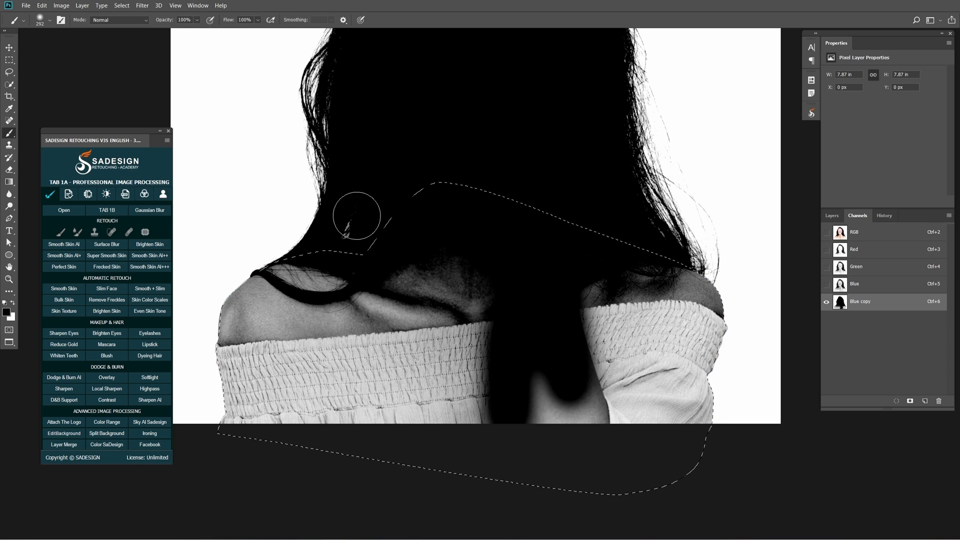
pyautogui.rightClick(8, 132)
pyautogui.click(48, 133)
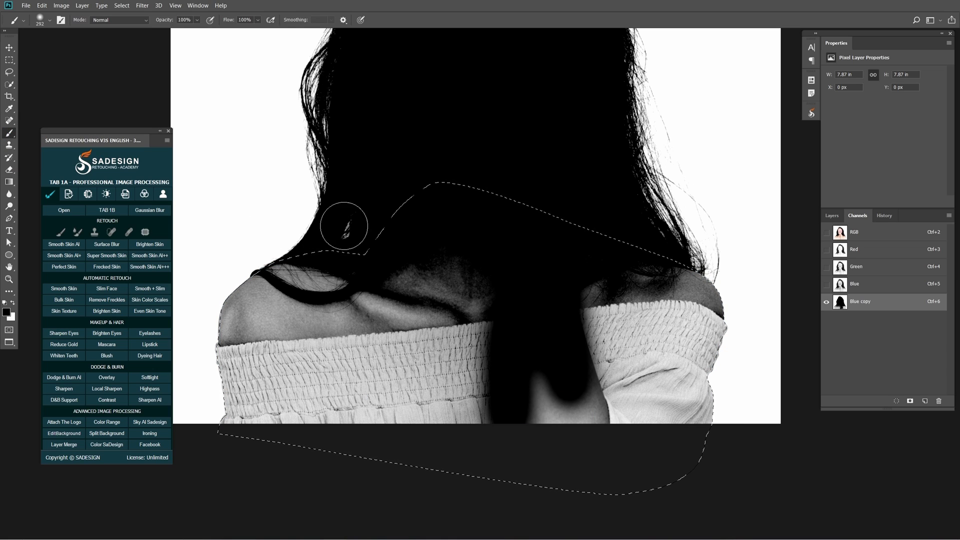
pyautogui.keyDown('alt'); pyautogui.rightClick(444, 238); pyautogui.keyUp('alt')
pyautogui.moveTo(444, 239)
pyautogui.mouseDown()
pyautogui.moveTo(266, 276)
pyautogui.moveTo(231, 494)
pyautogui.moveTo(372, 345)
pyautogui.moveTo(331, 352)
pyautogui.moveTo(542, 391)
pyautogui.moveTo(640, 344)
pyautogui.moveTo(562, 475)
pyautogui.mouseUp()
pyautogui.press(']')
pyautogui.press(']')
pyautogui.press(']')
pyautogui.hotkey('ctrl', 'd')
pyautogui.scroll(-2, 529, 302)
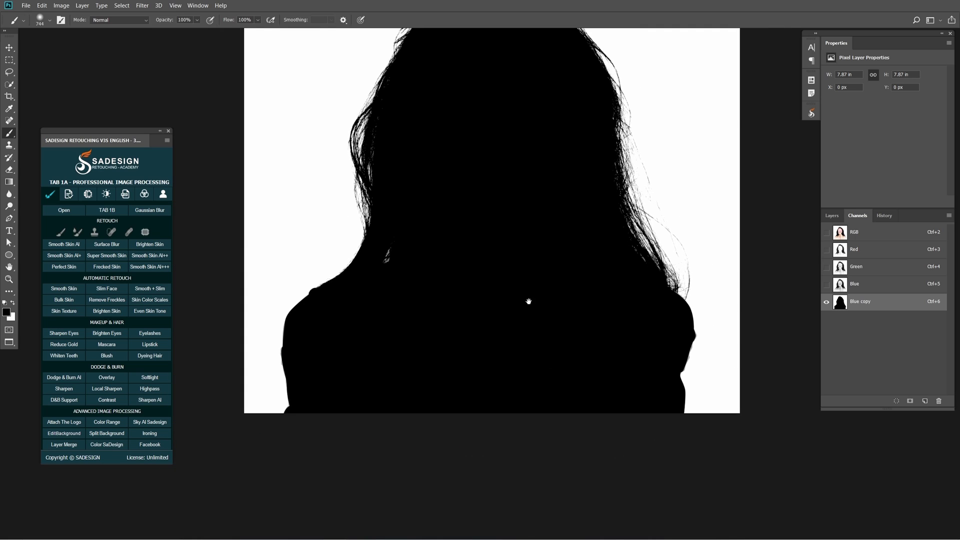
pyautogui.moveTo(529, 302); pyautogui.dragTo(503, 365)
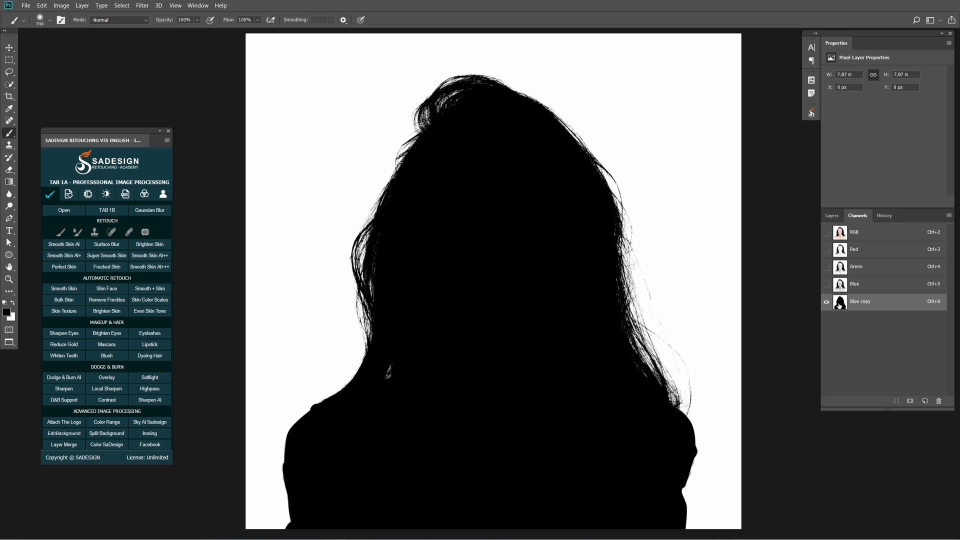
# Step: Load the Blue copy channel as a selection and invert it to select the woman on Layer 0 in the RGB view
pyautogui.keyDown('ctrl'); pyautogui.click(841, 304); pyautogui.keyUp('ctrl')
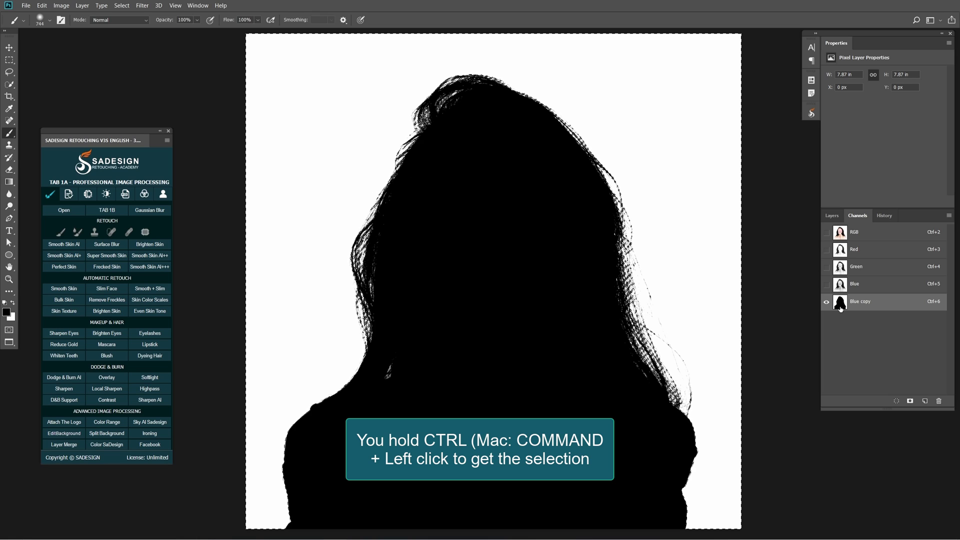
pyautogui.click(868, 239)
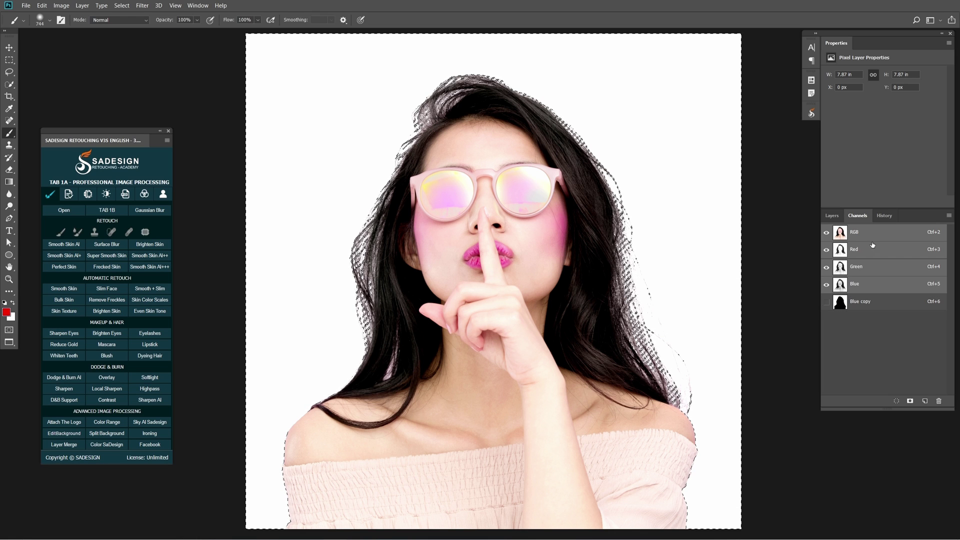
pyautogui.click(832, 215)
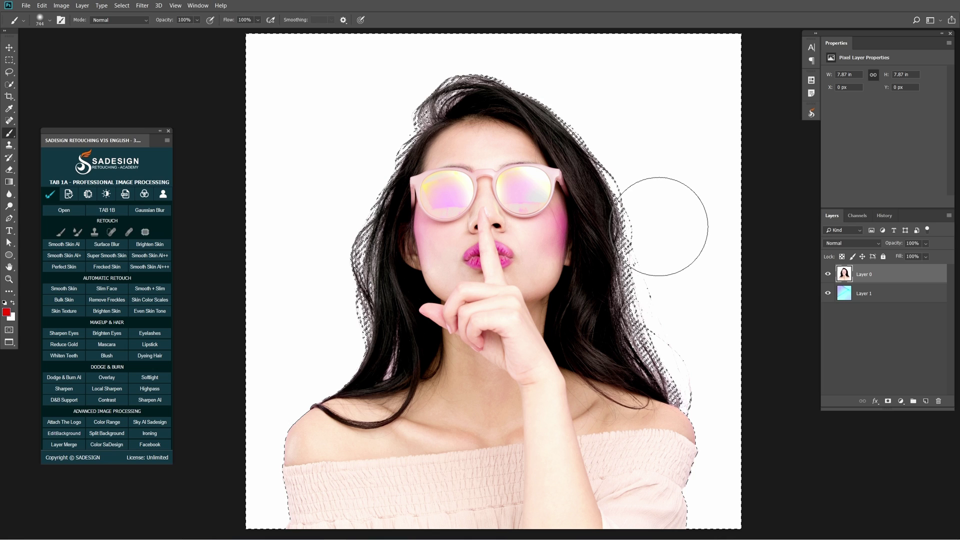
pyautogui.hotkey('ctrl', 'shift', 'i')
pyautogui.hotkey('ctrl', 'shift', 'i')
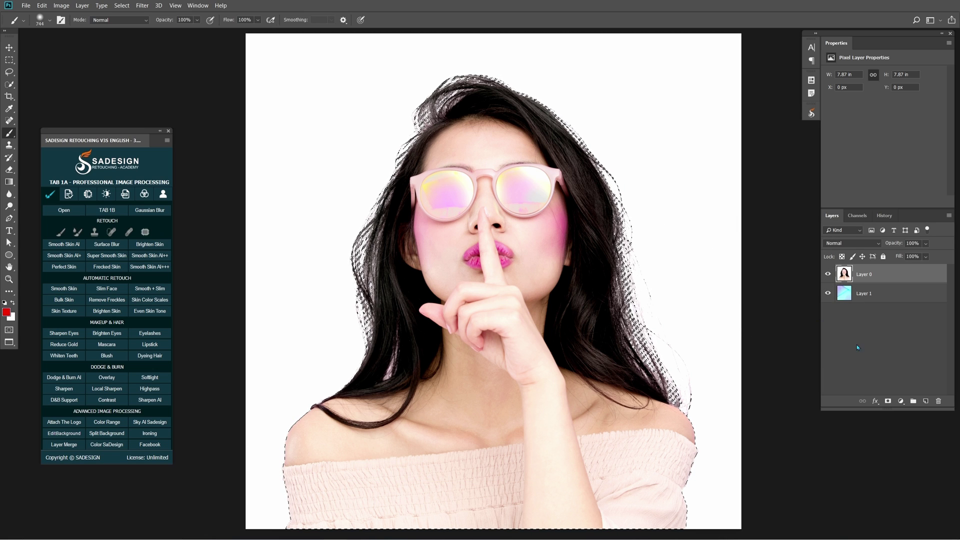
# Step: Mask Layer 0 with the active selection, and check the cutout by hiding Layer 1 and showing it again
pyautogui.click(888, 402)
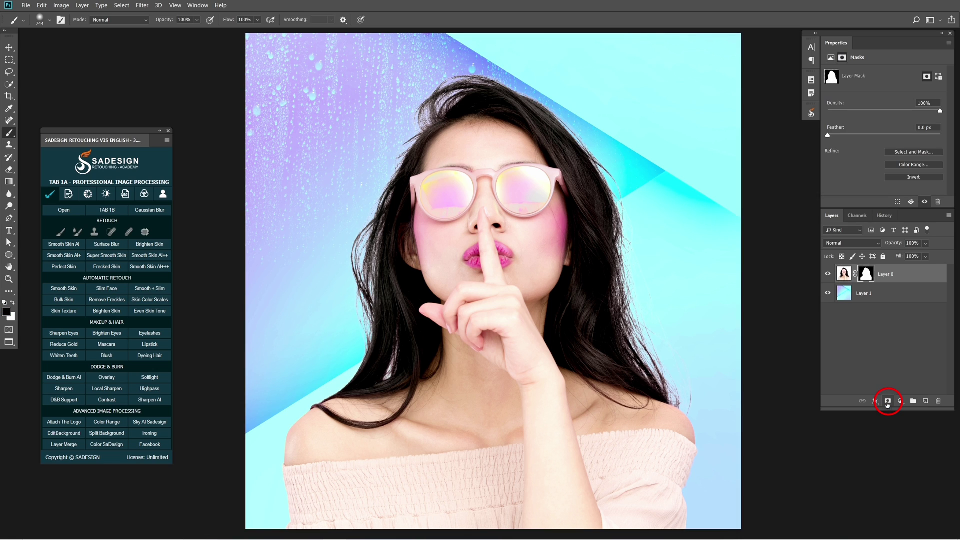
pyautogui.click(827, 294)
pyautogui.click(827, 294)
pyautogui.click(827, 294)
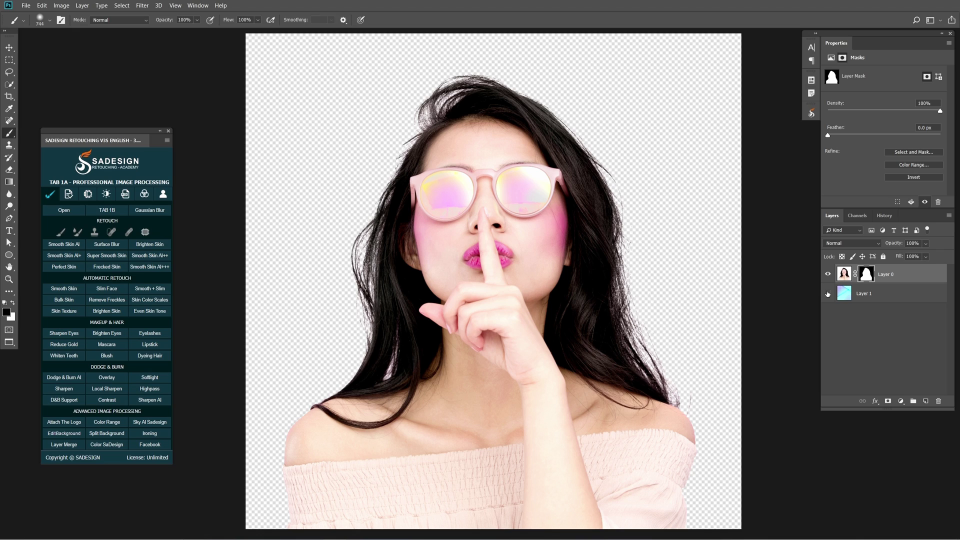
pyautogui.click(828, 294)
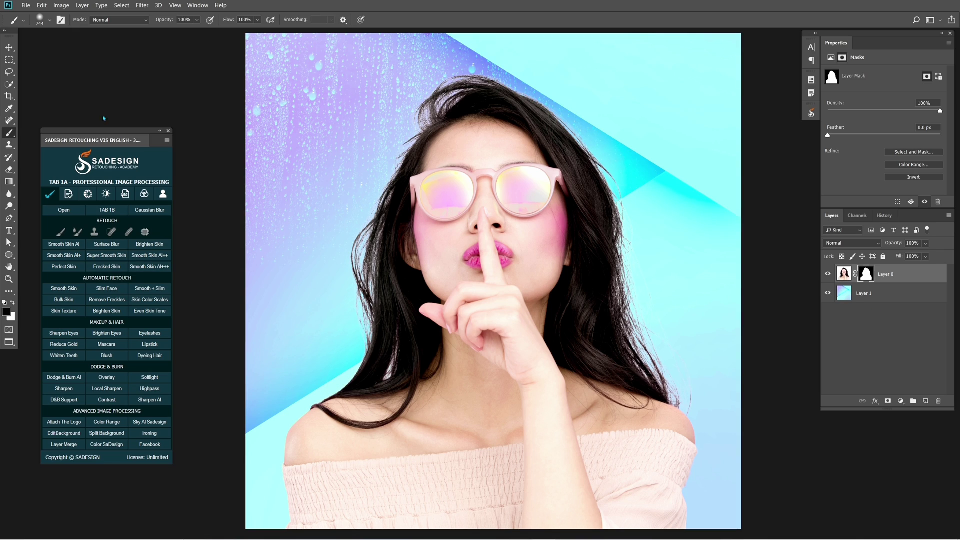
# Step: Soften the hair edges in Layer 0's mask with the Blur tool at 50% strength, viewing only the mask
pyautogui.click(13, 192)
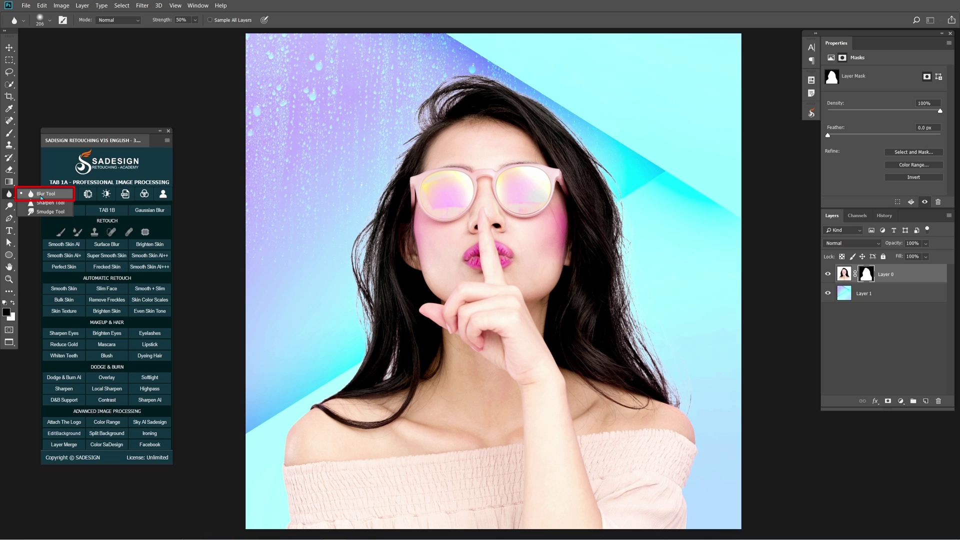
pyautogui.click(42, 195)
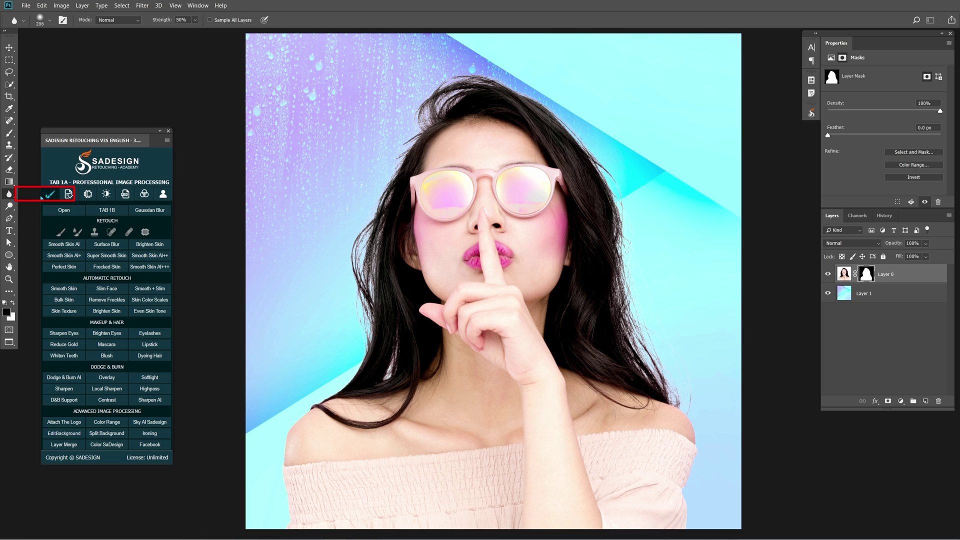
pyautogui.keyDown('alt'); pyautogui.click(866, 273); pyautogui.keyUp('alt')
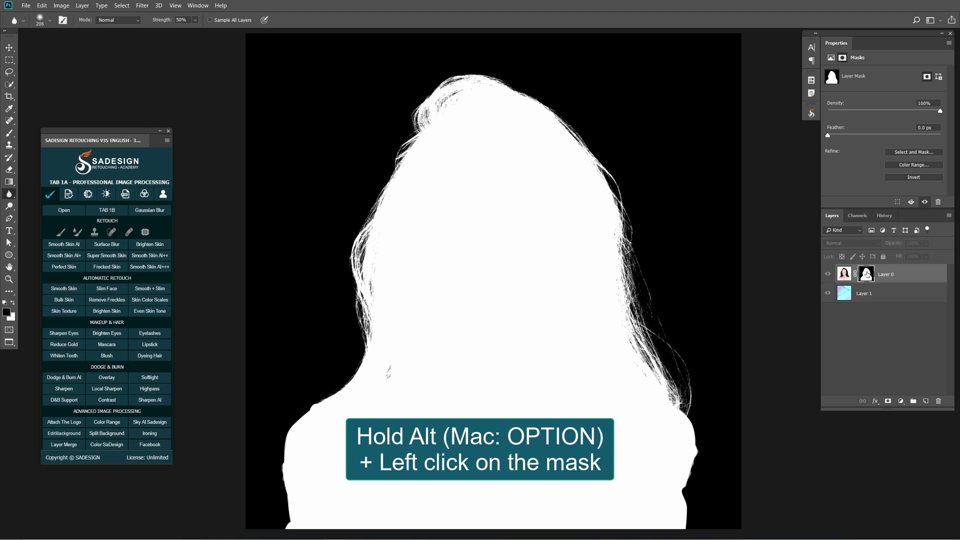
pyautogui.scroll(2, 353, 232)
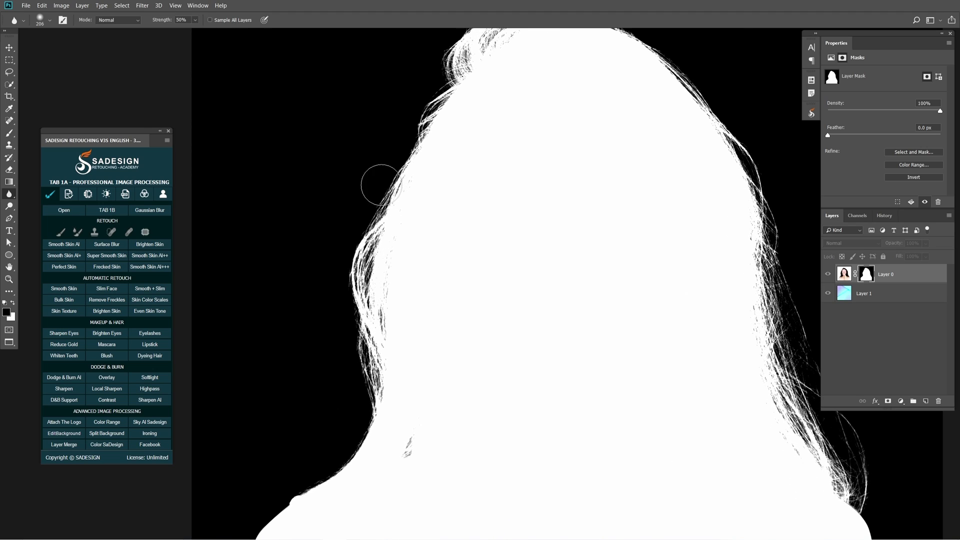
pyautogui.scroll(-2, 399, 158)
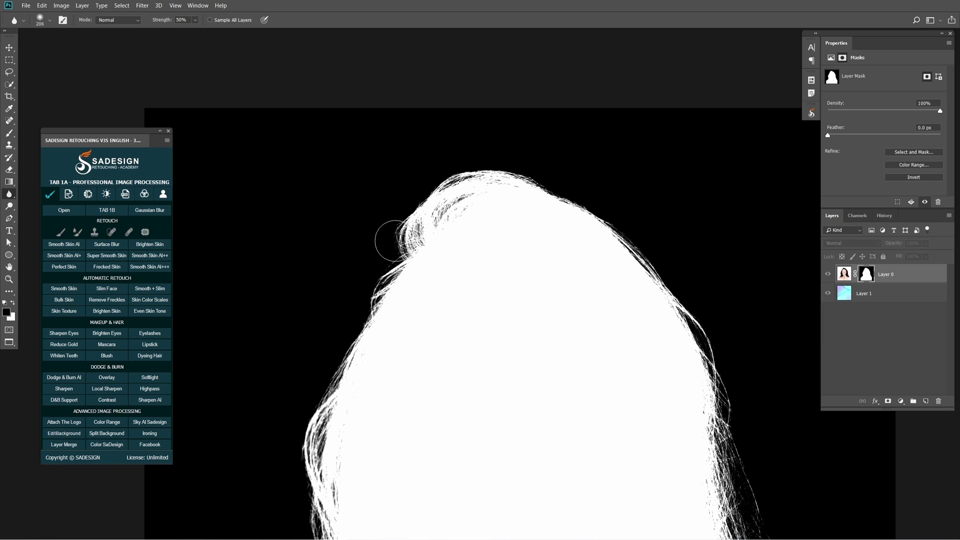
pyautogui.scroll(3, 479, 170)
pyautogui.moveTo(635, 449); pyautogui.dragTo(577, 306)
pyautogui.moveTo(481, 196)
pyautogui.mouseDown()
pyautogui.moveTo(590, 333)
pyautogui.moveTo(609, 378)
pyautogui.mouseUp()
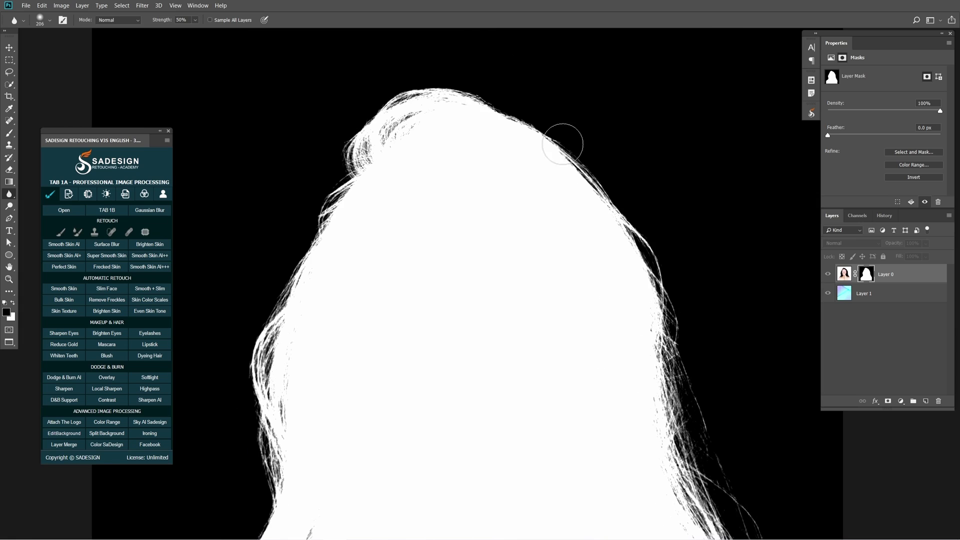
pyautogui.scroll(-2, 375, 113)
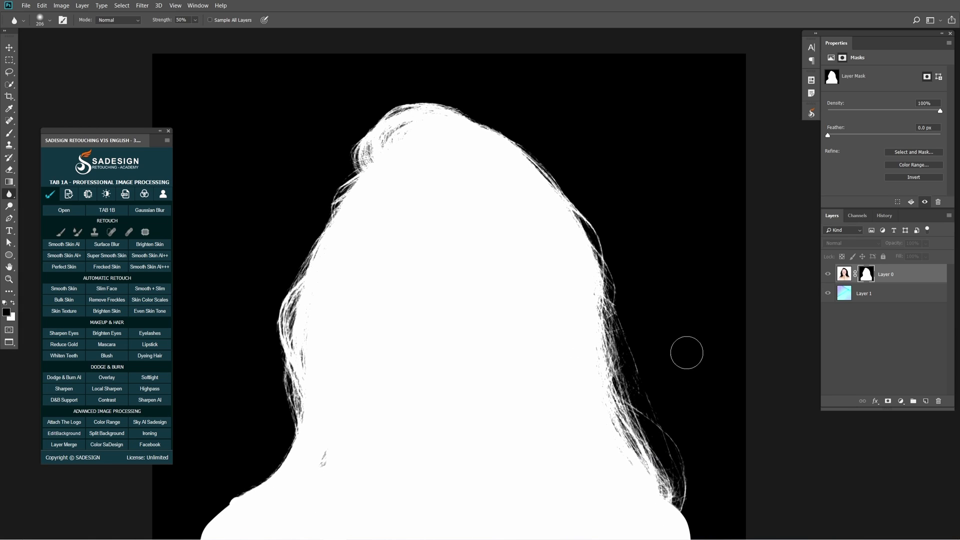
# Step: Compare the mask's hair edges before and after blurring by toggling between the Add Layer Mask state and the latest history state
pyautogui.click(884, 215)
pyautogui.moveTo(950, 380); pyautogui.dragTo(951, 358)
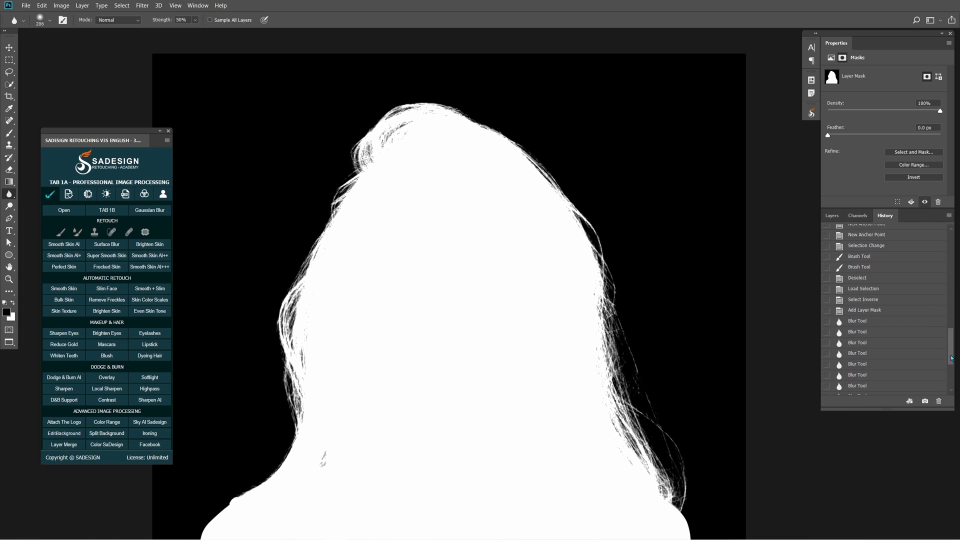
pyautogui.click(875, 311)
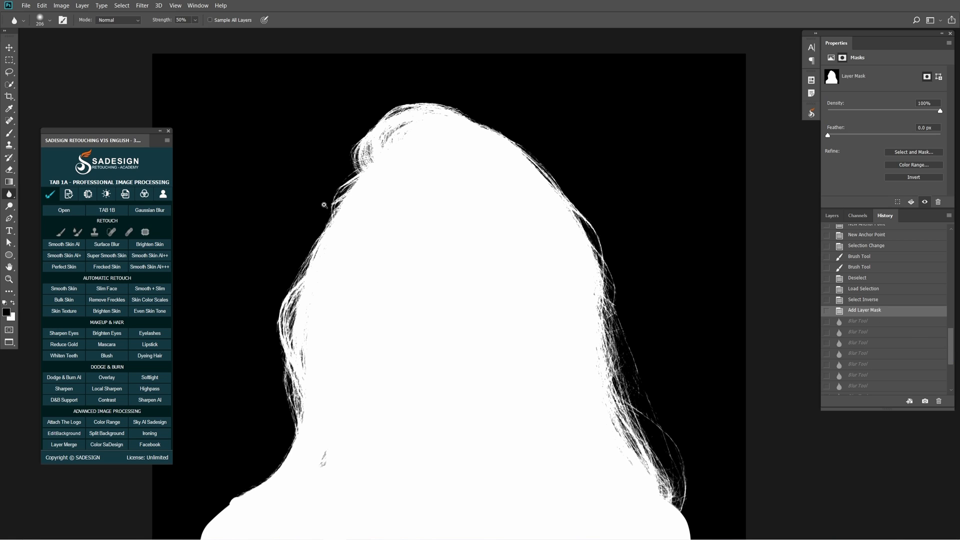
pyautogui.scroll(3, 350, 198)
pyautogui.hotkey('ctrl', 'z')
pyautogui.hotkey('ctrl', 'z')
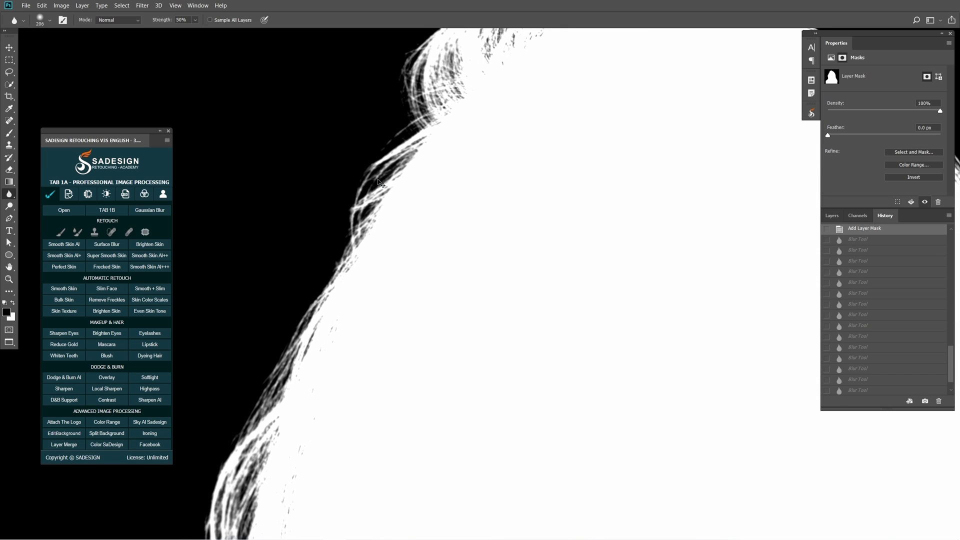
pyautogui.hotkey('ctrl', 'z')
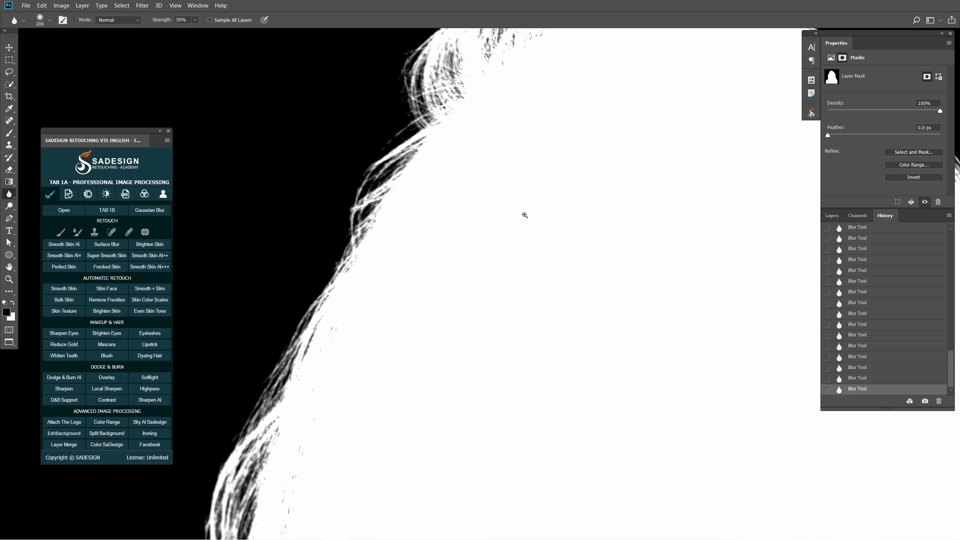
# Step: Leave the mask-only view of Layer 0 and inspect the woman's hair against the new background
pyautogui.scroll(-3, 525, 214)
pyautogui.moveTo(659, 323); pyautogui.dragTo(634, 244)
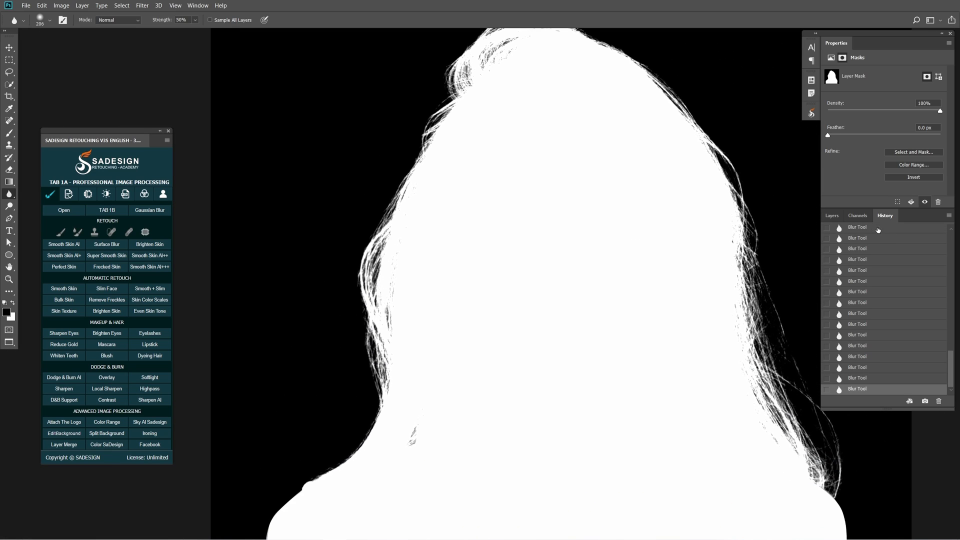
pyautogui.click(832, 216)
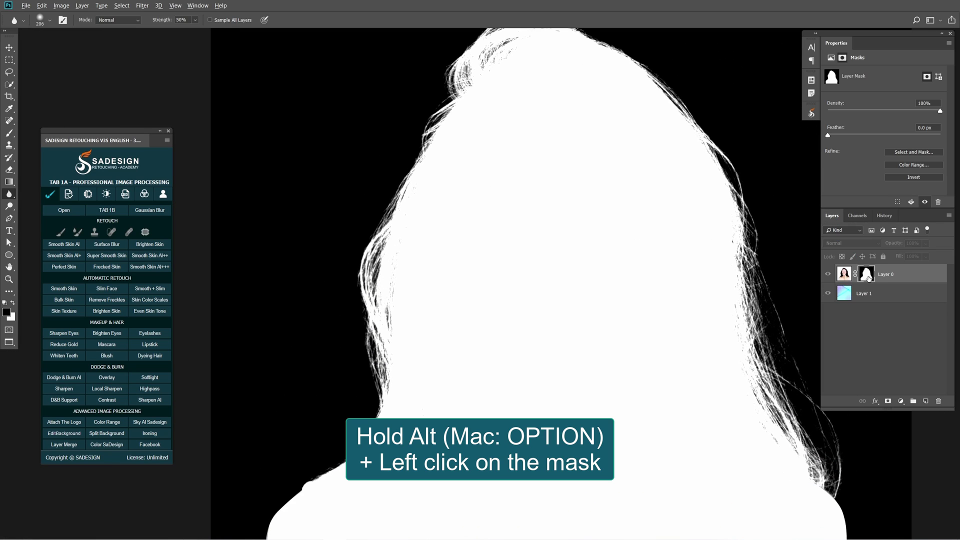
pyautogui.keyDown('alt'); pyautogui.click(869, 277); pyautogui.keyUp('alt')
pyautogui.scroll(-1, 623, 250)
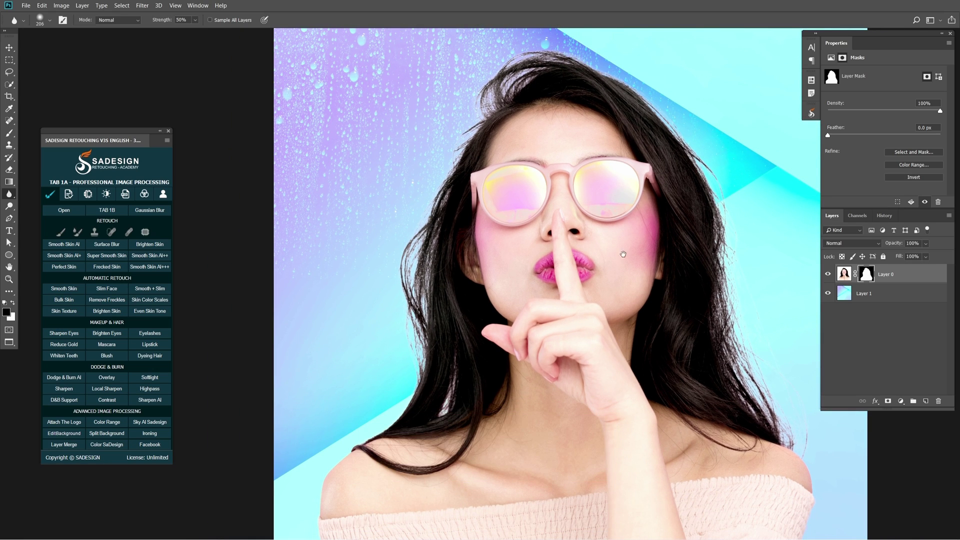
pyautogui.moveTo(623, 254); pyautogui.dragTo(623, 250)
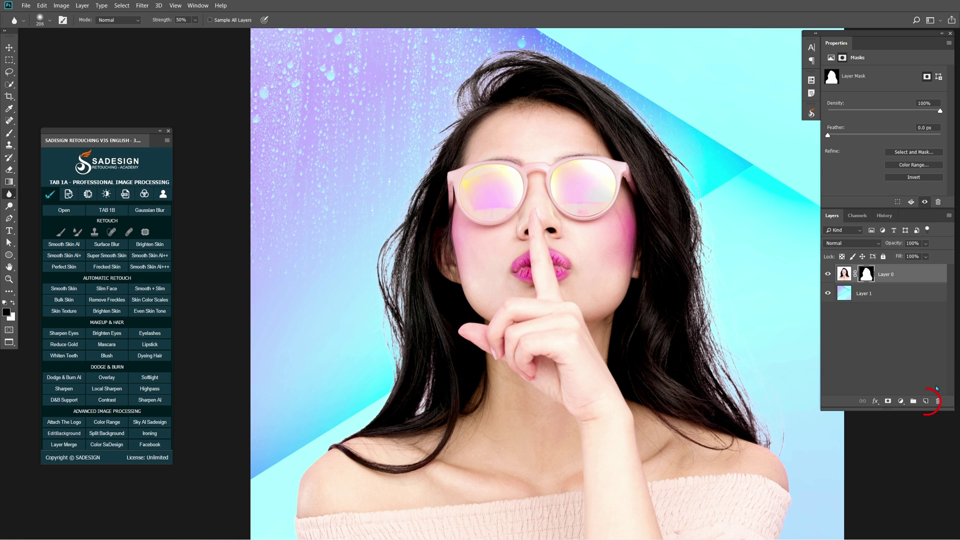
# Step: Try three red brush strokes across the image-left hair edge on a new layer clipped to Layer 0, and delete that layer
pyautogui.click(926, 400)
pyautogui.press('b')
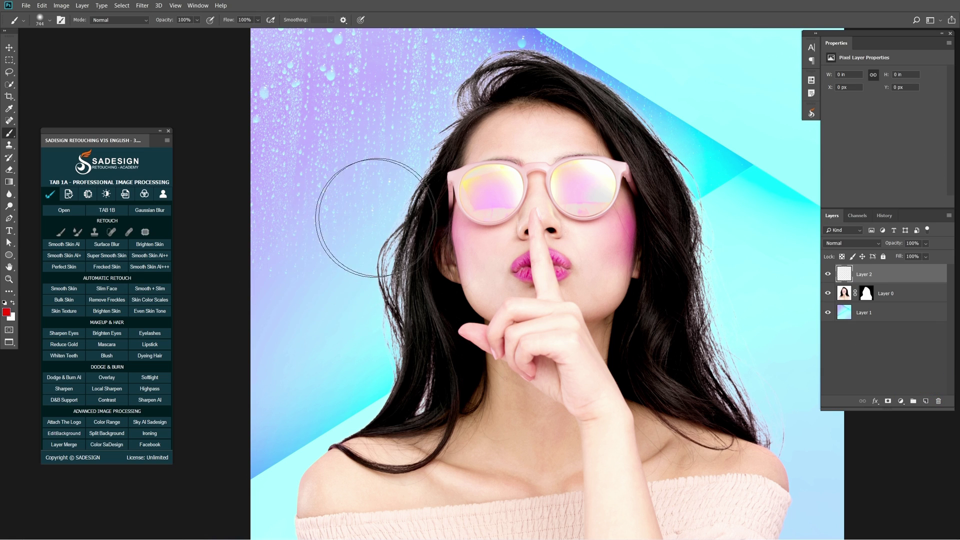
pyautogui.moveTo(378, 216)
pyautogui.mouseDown()
pyautogui.moveTo(340, 216)
pyautogui.moveTo(447, 234)
pyautogui.mouseUp()
pyautogui.moveTo(348, 344); pyautogui.dragTo(439, 321)
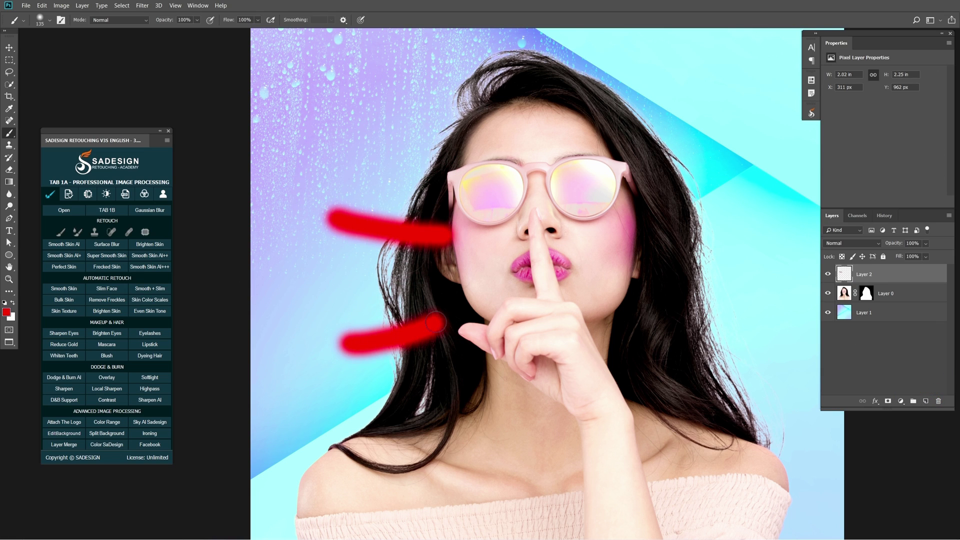
pyautogui.moveTo(388, 410); pyautogui.dragTo(458, 378)
pyautogui.hotkey('ctrl', 'z')
pyautogui.moveTo(345, 412); pyautogui.dragTo(437, 390)
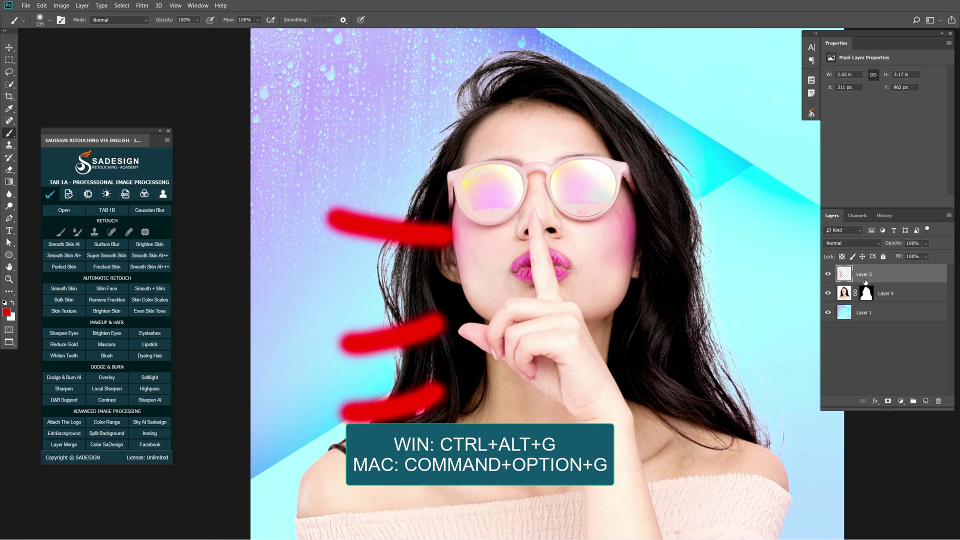
pyautogui.hotkey('ctrl', 'alt', 'g')
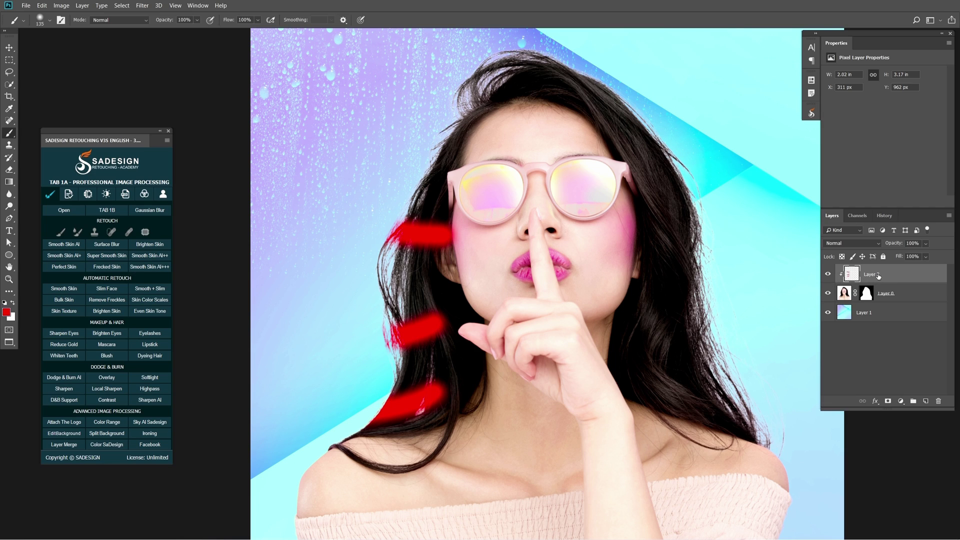
pyautogui.press('Delete')
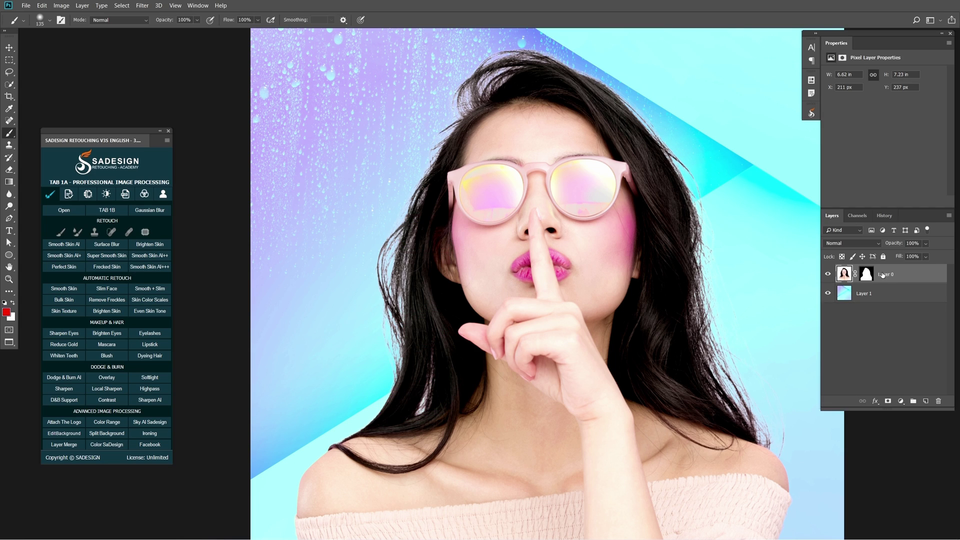
# Step: Create a new empty layer clipped to Layer 0 and set the Brush tool's blending mode to Darken
pyautogui.click(926, 401)
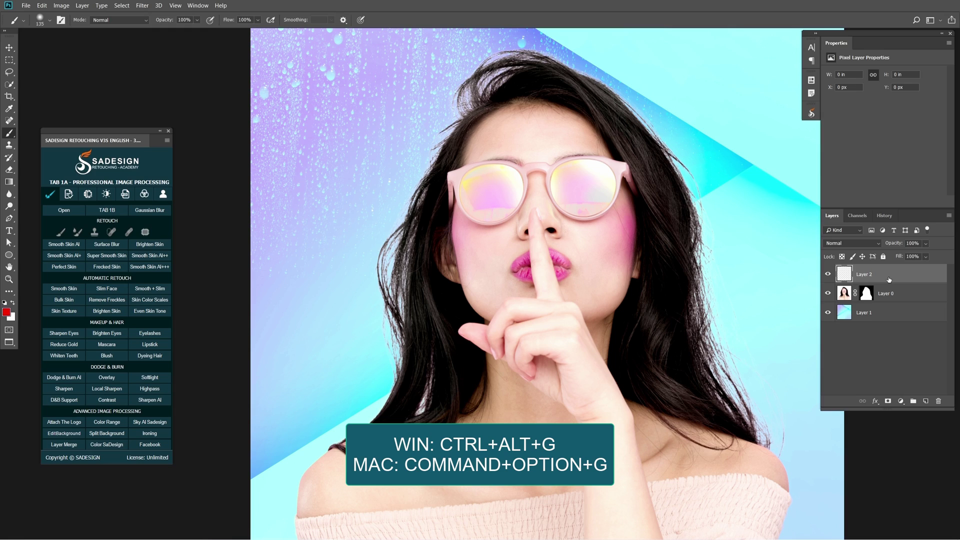
pyautogui.hotkey('ctrl', 'alt', 'g')
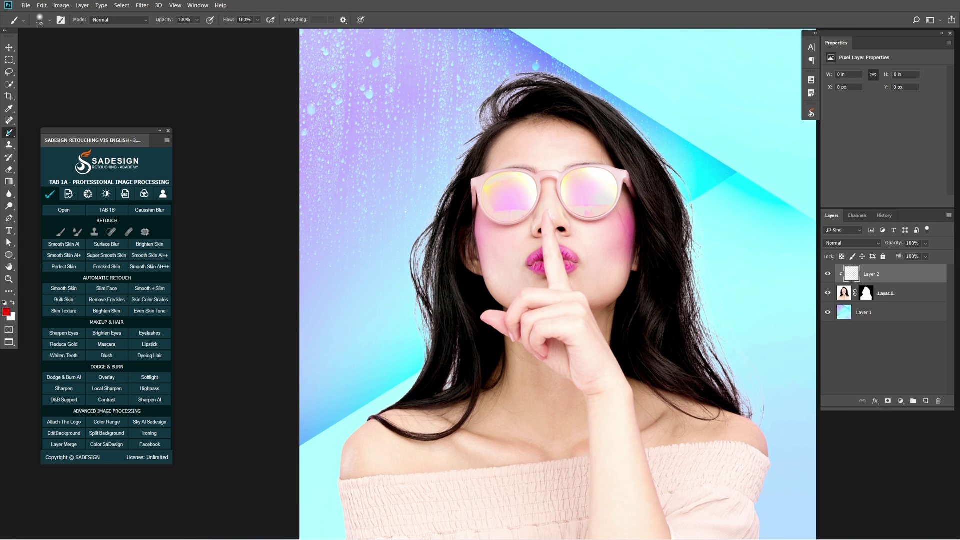
pyautogui.rightClick(9, 133)
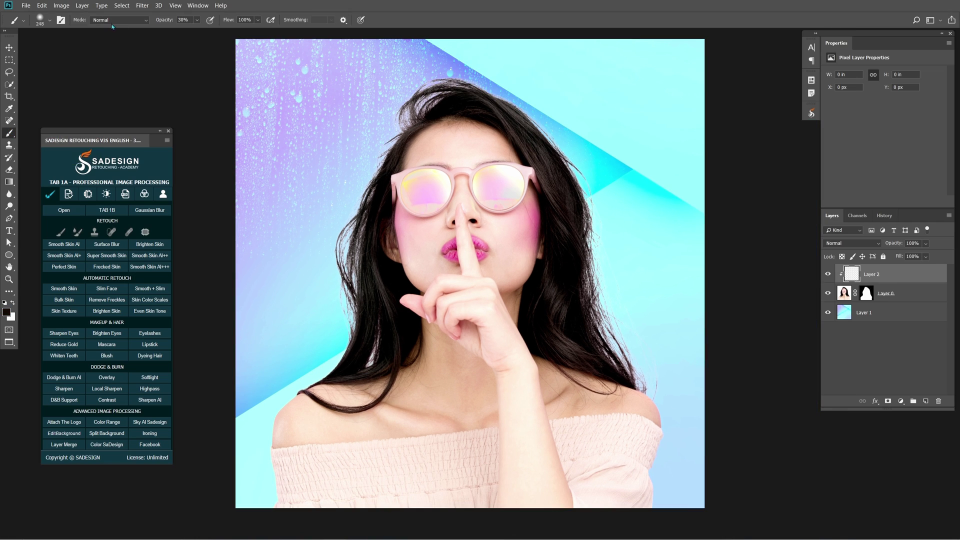
pyautogui.click(113, 20)
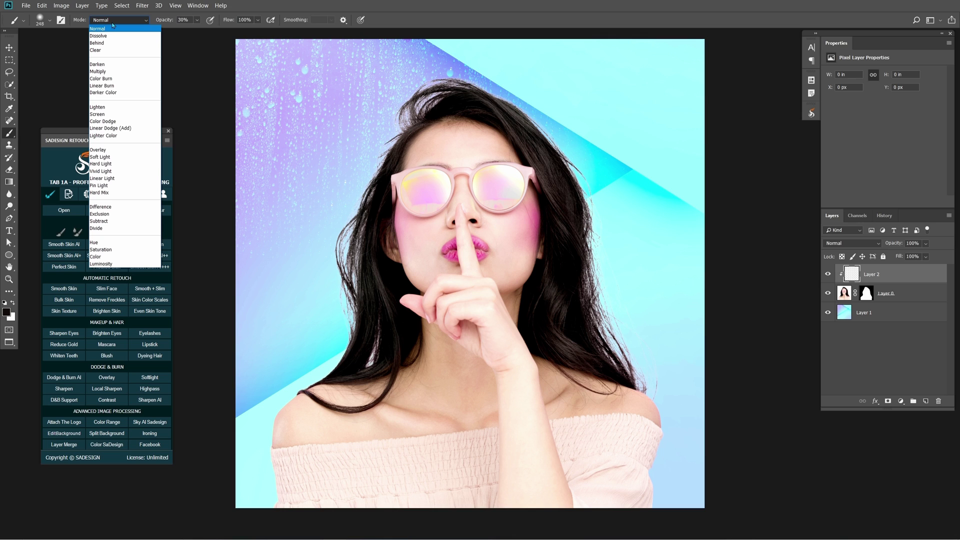
pyautogui.click(127, 65)
pyautogui.scroll(5, 343, 275)
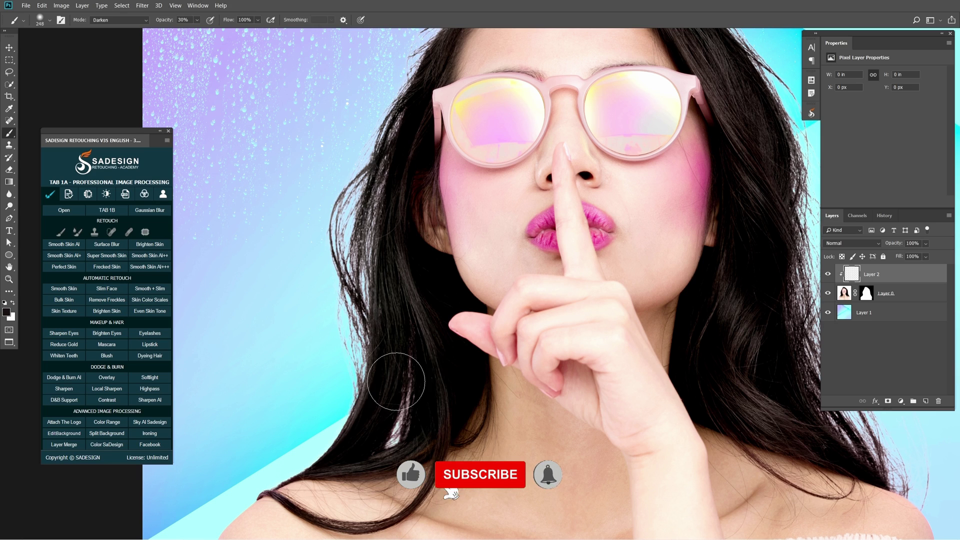
# Step: Set the brush opacity to 38% and darken the light gaps in the image-left lower hair with a brush of about 114 px
pyautogui.click(197, 20)
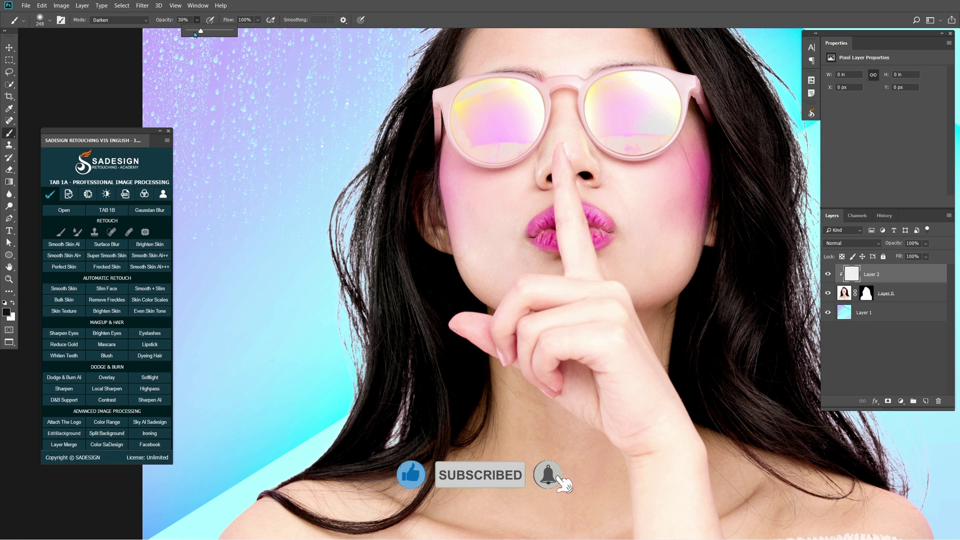
pyautogui.moveTo(201, 31); pyautogui.dragTo(204, 31)
pyautogui.keyDown('alt'); pyautogui.rightClick(444, 338); pyautogui.keyUp('alt')
pyautogui.moveTo(410, 350); pyautogui.dragTo(389, 445)
pyautogui.moveTo(412, 374); pyautogui.dragTo(388, 440)
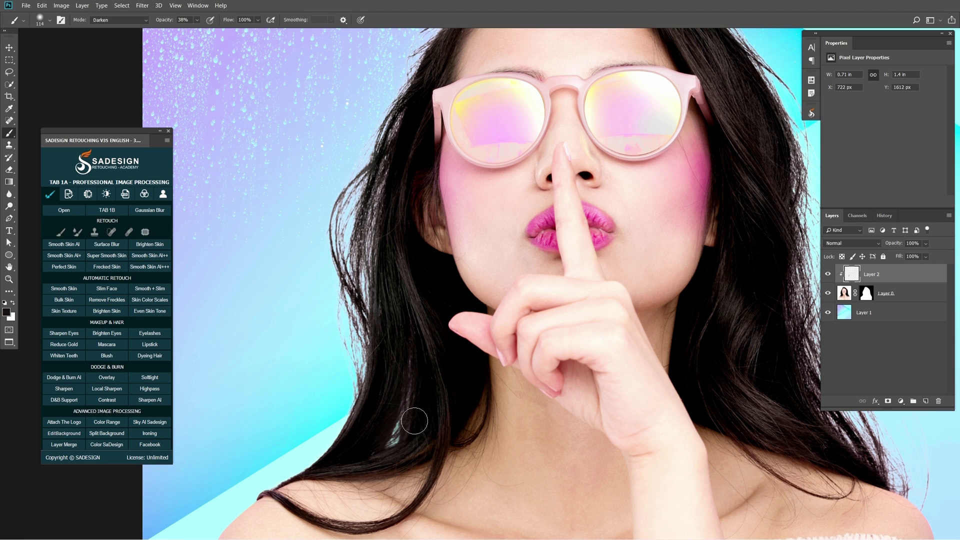
# Step: Darken the light fringe along the image-left hair edge from the shoulder up to the temple
pyautogui.scroll(-2, 384, 383)
pyautogui.keyDown('alt'); pyautogui.rightClick(347, 398); pyautogui.keyUp('alt')
pyautogui.moveTo(350, 402); pyautogui.dragTo(365, 219)
pyautogui.keyDown('alt'); pyautogui.rightClick(349, 373); pyautogui.keyUp('alt')
pyautogui.moveTo(373, 312); pyautogui.dragTo(391, 143)
pyautogui.moveTo(391, 159)
pyautogui.mouseDown()
pyautogui.moveTo(313, 378)
pyautogui.moveTo(353, 292)
pyautogui.mouseUp()
pyautogui.moveTo(321, 365); pyautogui.dragTo(323, 342)
# Step: Sample nearby dark hair colors and paint over the light fringe from the image-left upper hair across the crown
pyautogui.keyDown('alt'); pyautogui.click(393, 285); pyautogui.keyUp('alt')
pyautogui.moveTo(353, 306); pyautogui.dragTo(469, 223)
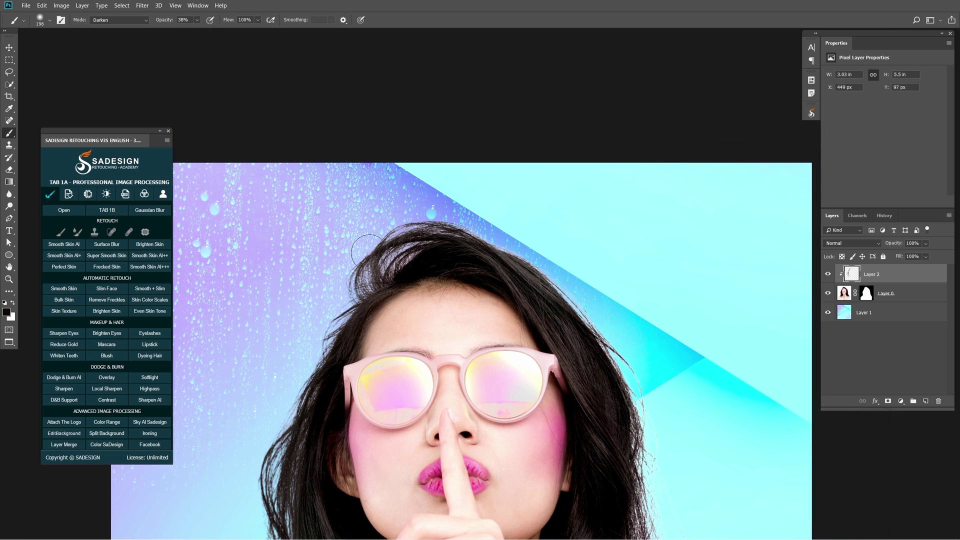
pyautogui.keyDown('alt'); pyautogui.click(431, 251); pyautogui.keyUp('alt')
pyautogui.moveTo(402, 246)
pyautogui.mouseDown()
pyautogui.moveTo(380, 272)
pyautogui.moveTo(394, 247)
pyautogui.moveTo(542, 255)
pyautogui.mouseUp()
pyautogui.moveTo(554, 296); pyautogui.dragTo(478, 243)
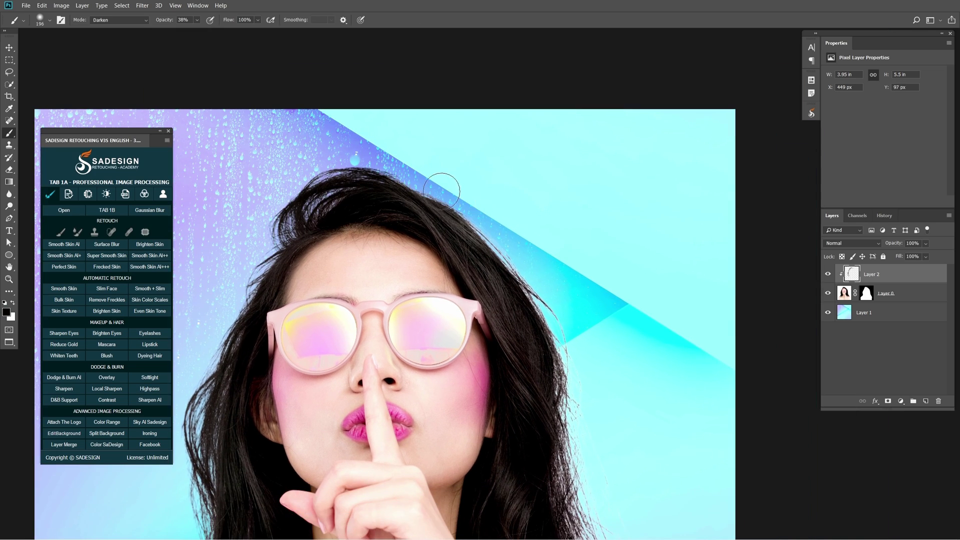
# Step: Darken the light fringe down the image-right upper hair edge using a color sampled from the hair
pyautogui.moveTo(442, 191); pyautogui.dragTo(512, 268)
pyautogui.keyDown('alt'); pyautogui.click(467, 227); pyautogui.keyUp('alt')
pyautogui.moveTo(469, 223); pyautogui.dragTo(557, 331)
pyautogui.moveTo(533, 274); pyautogui.dragTo(563, 424)
pyautogui.moveTo(563, 424); pyautogui.dragTo(560, 332)
# Step: Resample the hair color and darken the loose strands along the image-right lower hair, enlarging the brush to 226 px
pyautogui.keyDown('alt'); pyautogui.click(552, 328); pyautogui.keyUp('alt')
pyautogui.moveTo(554, 283)
pyautogui.mouseDown()
pyautogui.moveTo(581, 451)
pyautogui.moveTo(624, 516)
pyautogui.mouseUp()
pyautogui.moveTo(558, 246); pyautogui.dragTo(559, 323)
pyautogui.moveTo(613, 435)
pyautogui.mouseDown()
pyautogui.moveTo(585, 301)
pyautogui.moveTo(592, 380)
pyautogui.mouseUp()
pyautogui.press(']')
pyautogui.moveTo(566, 240); pyautogui.dragTo(628, 315)
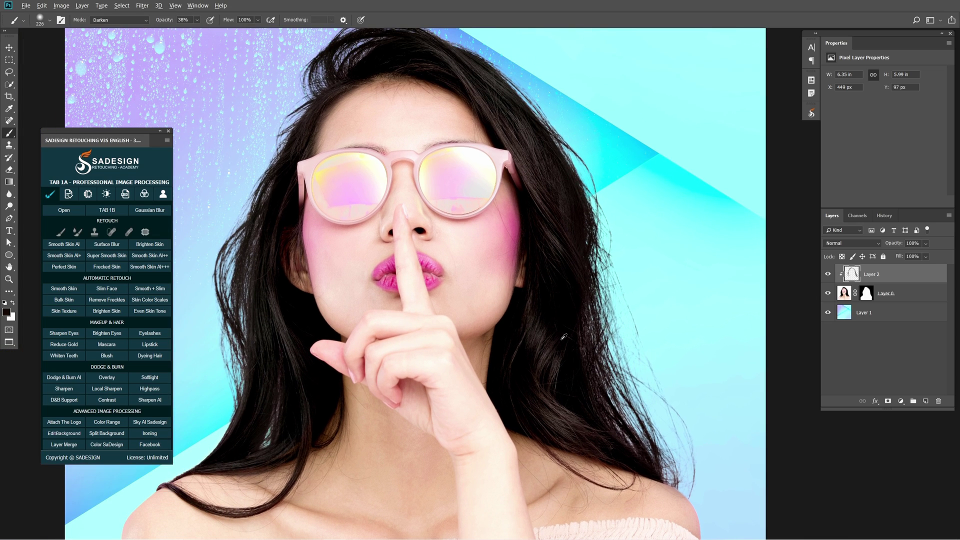
# Step: Set the brush opacity to 30% and repaint the image-right upper hair edge with a freshly sampled hair color
pyautogui.press('3')
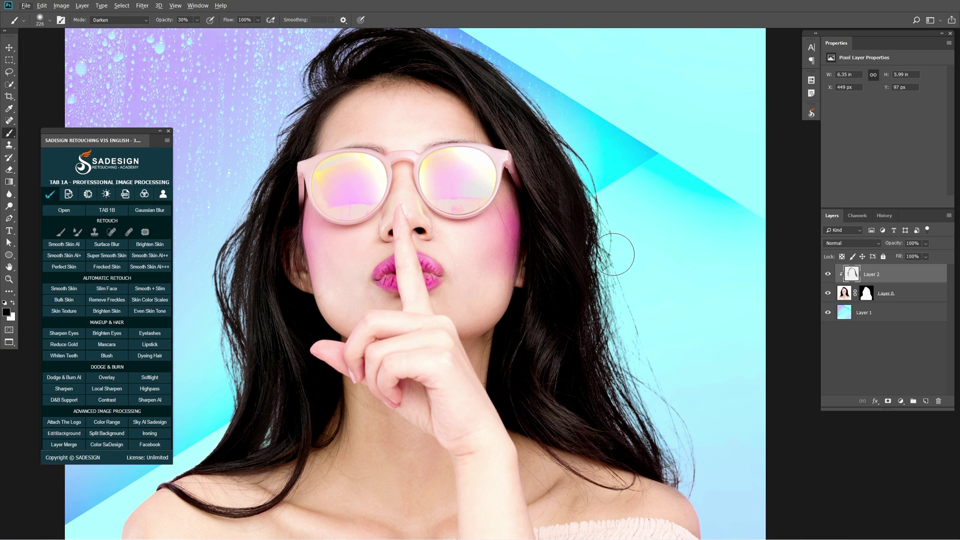
pyautogui.keyDown('alt'); pyautogui.click(552, 128); pyautogui.keyUp('alt')
pyautogui.moveTo(542, 109); pyautogui.dragTo(554, 150)
pyautogui.moveTo(499, 96); pyautogui.dragTo(558, 151)
# Step: Reduce the brush size to 91 px and darken the light hair fringe across the crown
pyautogui.press('[')
pyautogui.press('[')
pyautogui.press('[')
pyautogui.press('[')
pyautogui.press('[')
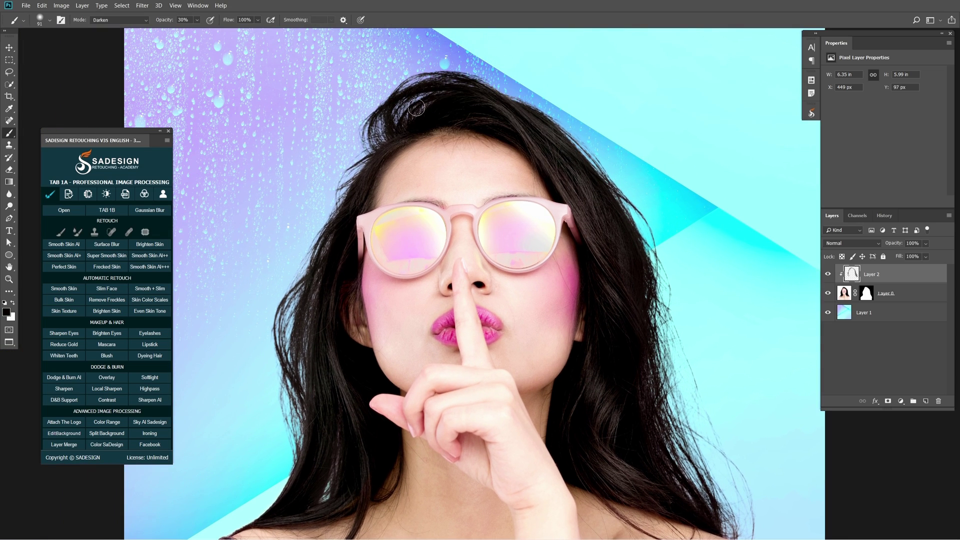
pyautogui.moveTo(389, 113); pyautogui.dragTo(559, 106)
# Step: Darken the image-left hair edge down to the shoulder with a 129 px brush, and reduce the brush size to 61 px
pyautogui.press(']')
pyautogui.press(']')
pyautogui.press(']')
pyautogui.moveTo(324, 210)
pyautogui.mouseDown()
pyautogui.moveTo(286, 339)
pyautogui.moveTo(291, 375)
pyautogui.moveTo(270, 483)
pyautogui.mouseUp()
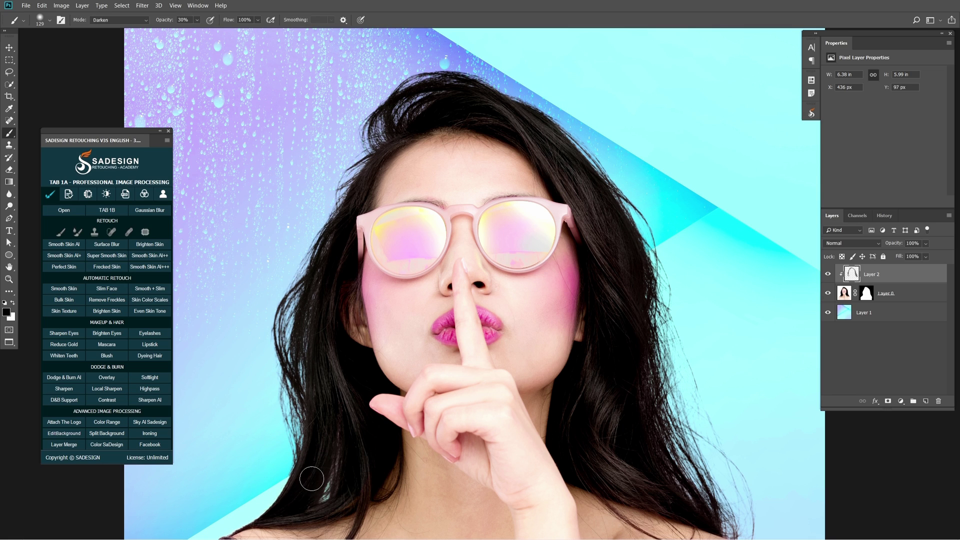
pyautogui.press('[')
pyautogui.press('[')
pyautogui.press('[')
pyautogui.press('[')
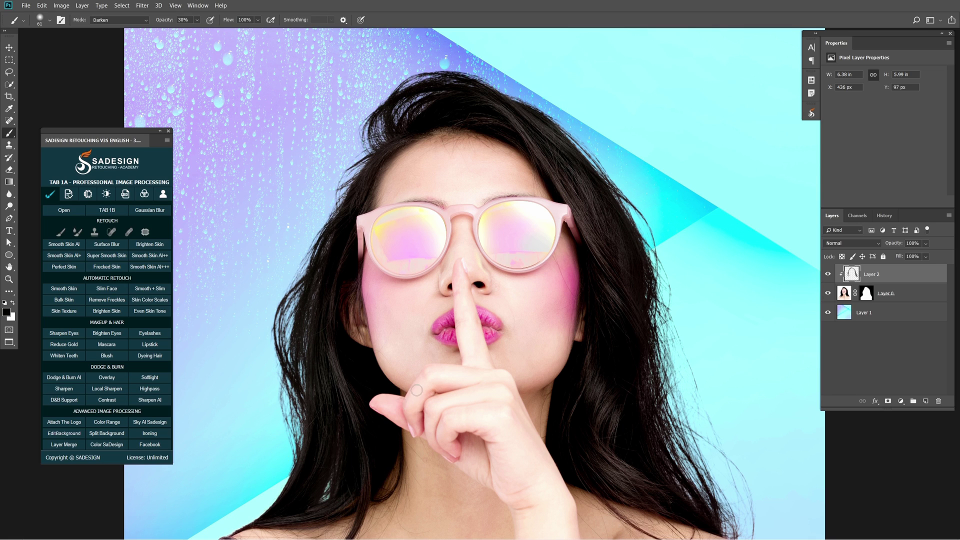
# Step: Compare the whole portrait with and without the hair darkening by toggling the visibility of Layer 2, leaving it shown
pyautogui.scroll(-4, 445, 349)
pyautogui.moveTo(450, 346); pyautogui.dragTo(453, 283)
pyautogui.scroll(1, 453, 286)
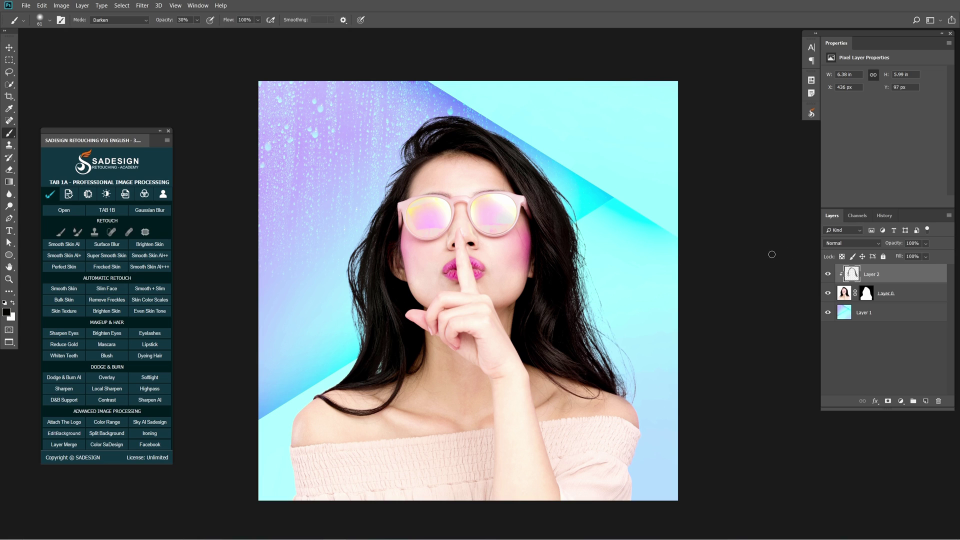
pyautogui.scroll(2, 604, 204)
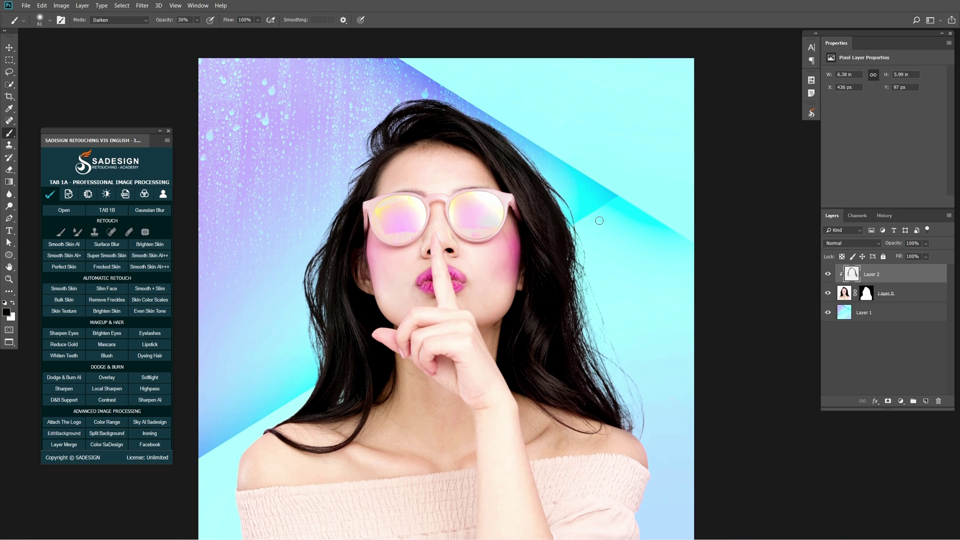
pyautogui.click(828, 279)
pyautogui.click(828, 278)
pyautogui.click(828, 278)
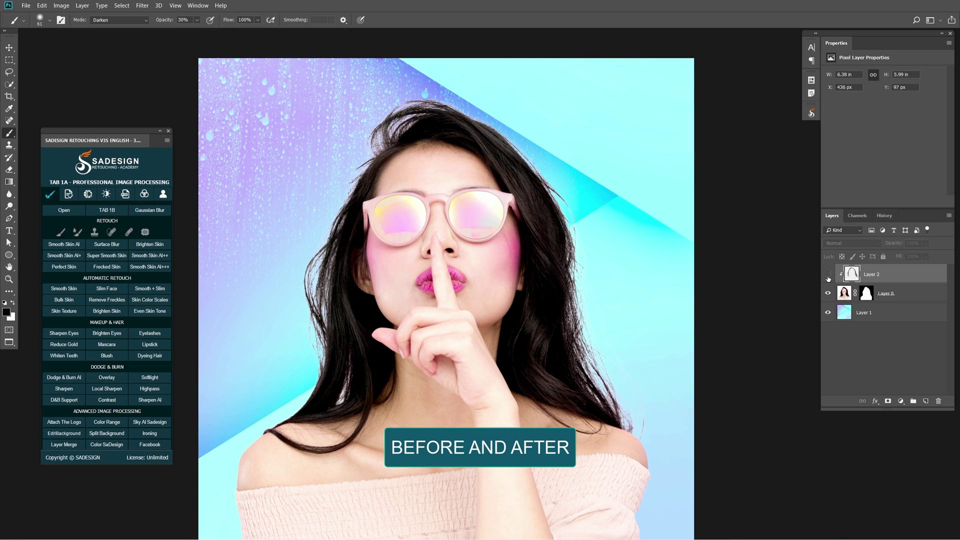
pyautogui.click(828, 279)
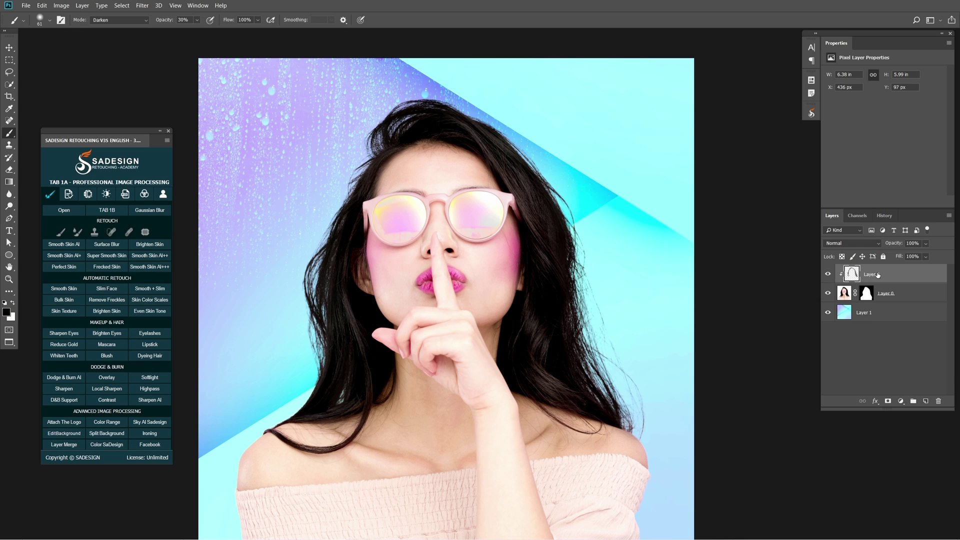
# Step: Merge all visible layers and compare the result with the original Stock SADESIGN.jpg history snapshot, returning to the merged state
pyautogui.hotkey('ctrl', 'shift', 'e')
pyautogui.click(884, 215)
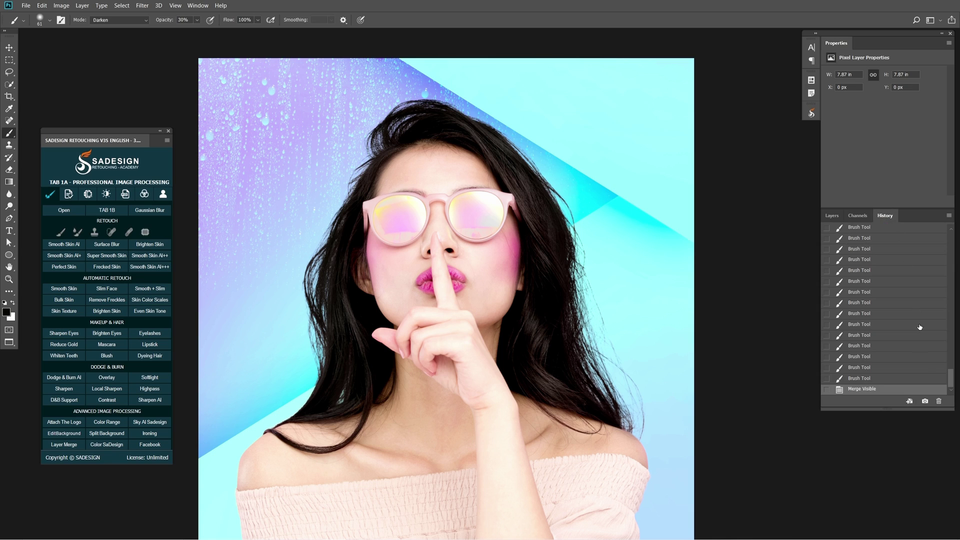
pyautogui.moveTo(950, 380); pyautogui.dragTo(943, 238)
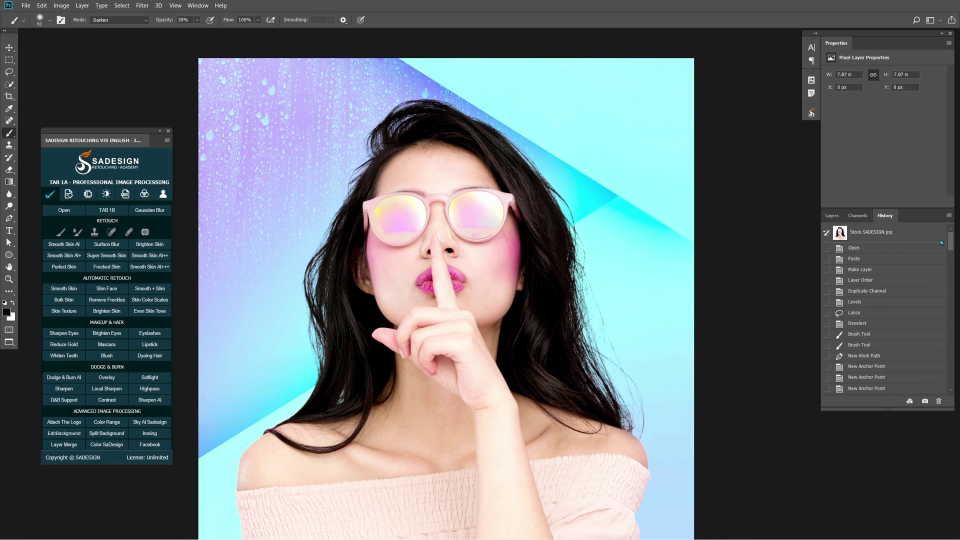
pyautogui.click(915, 234)
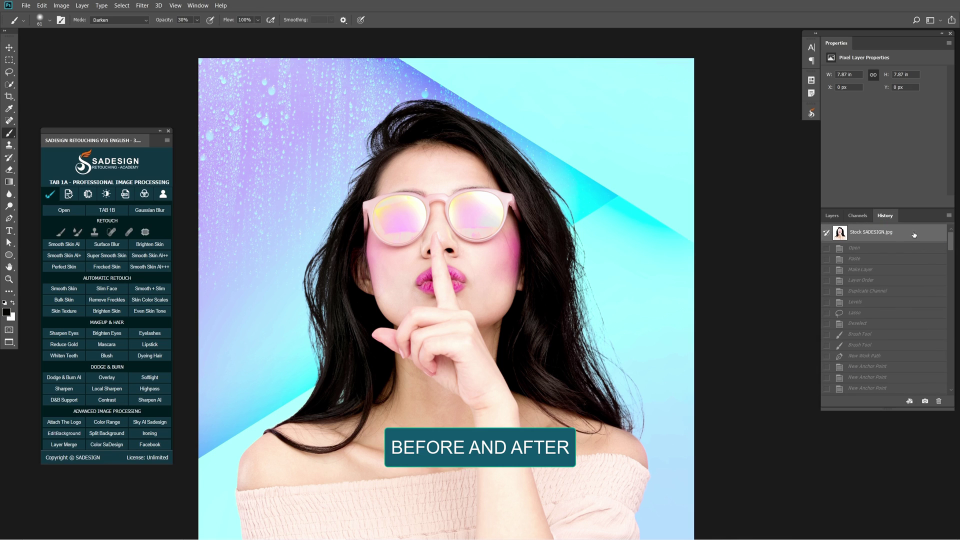
pyautogui.hotkey('ctrl', 'z')
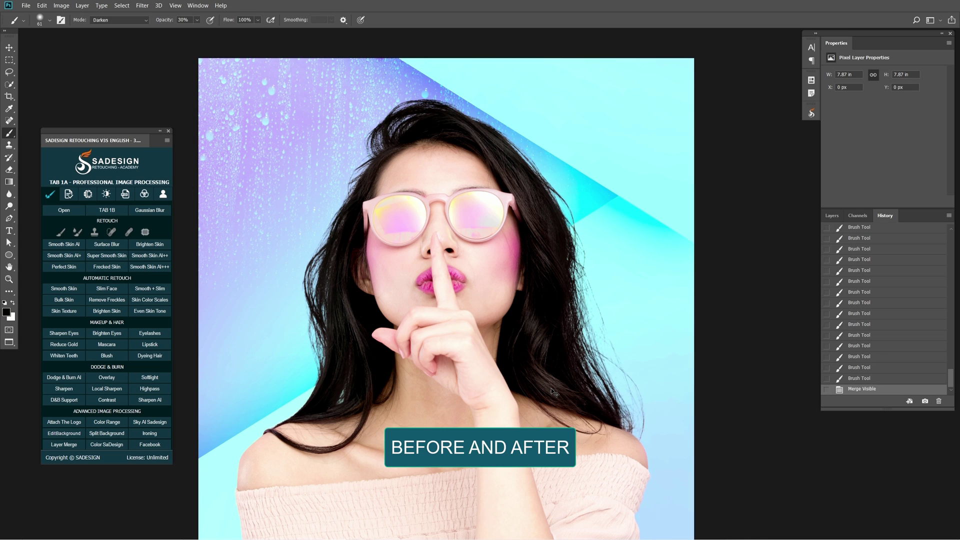
pyautogui.hotkey('ctrl', 'shift', 'z')
pyautogui.hotkey('ctrl', 'z')
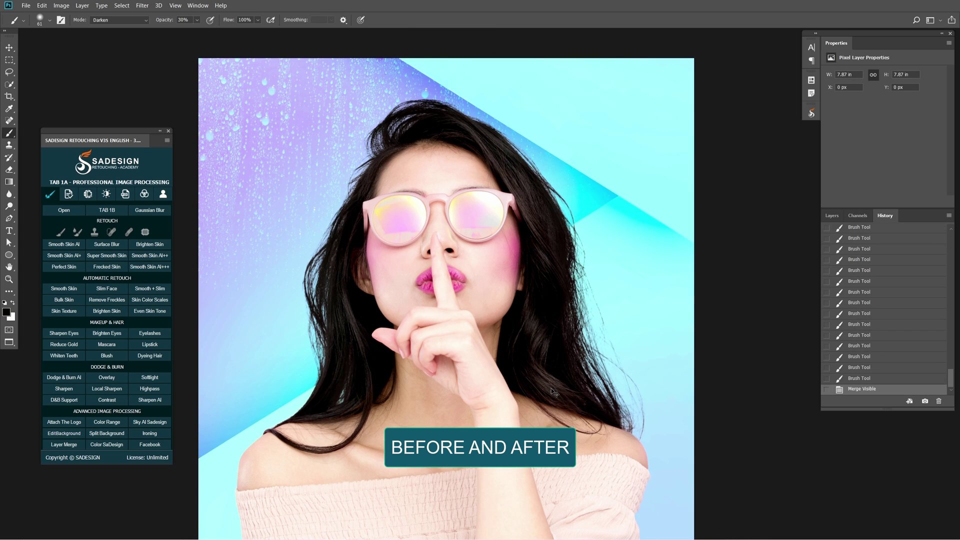